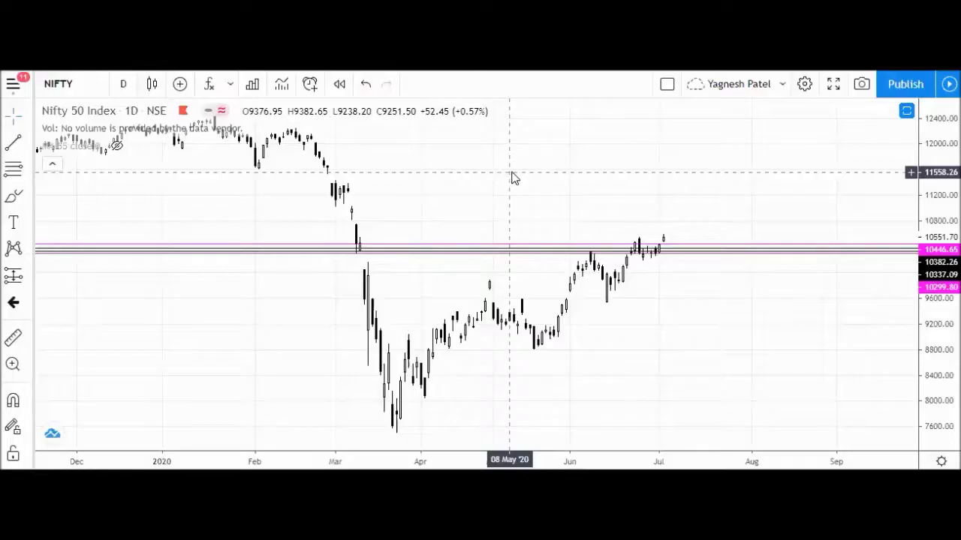
Step: Load the NSE BANKNIFTY daily chart and inspect the early-July candles against the horizontal levels
text(BANKN)
key(Down)
key(Return)
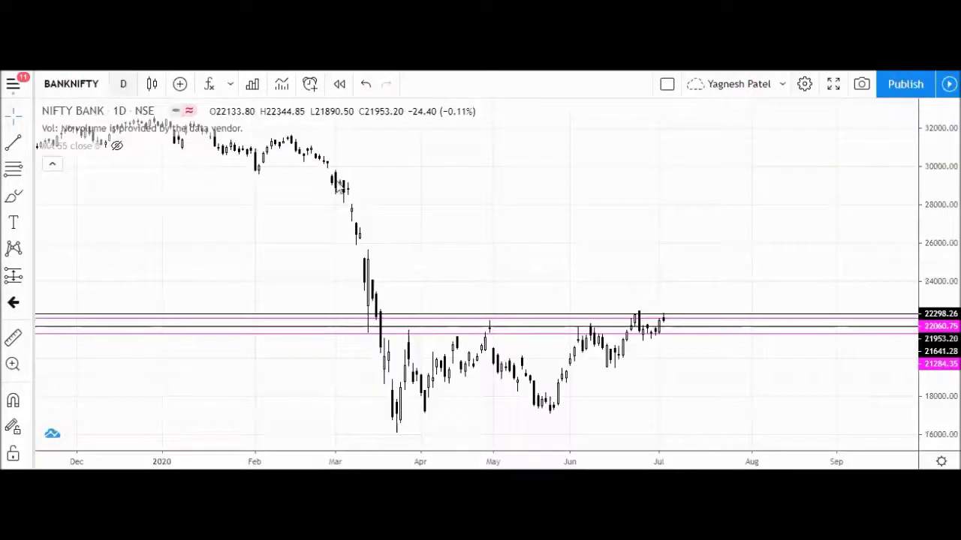
scroll(538, 218, up, 5)
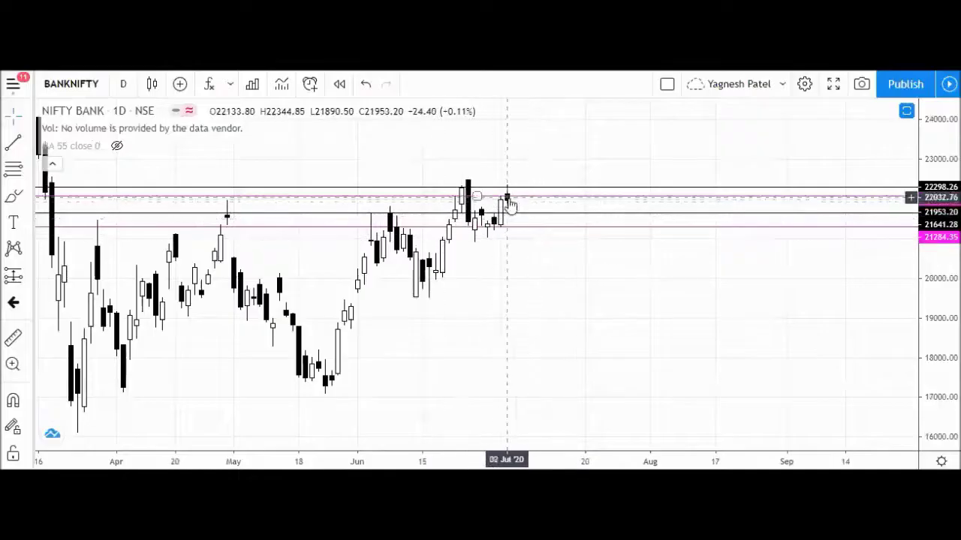
drag(509, 206, 510, 199)
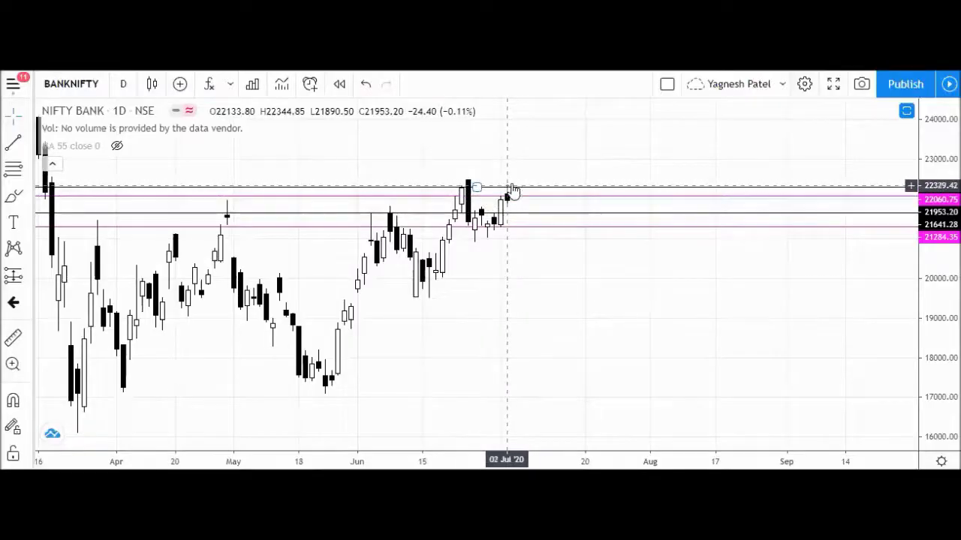
scroll(592, 323, down, 2)
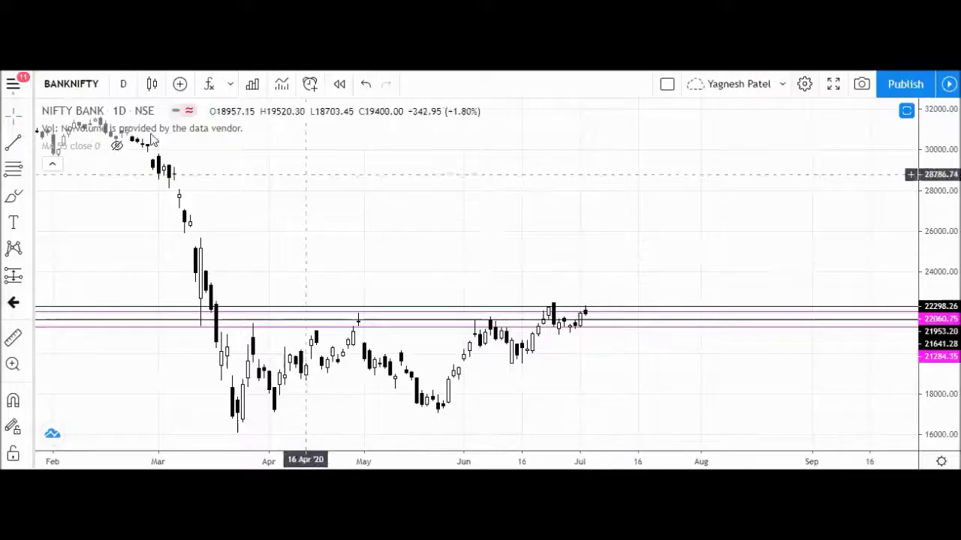
Step: Switch the BANKNIFTY chart to the 5-minute interval and show the sessions from 29 June to 2 July
click(123, 83)
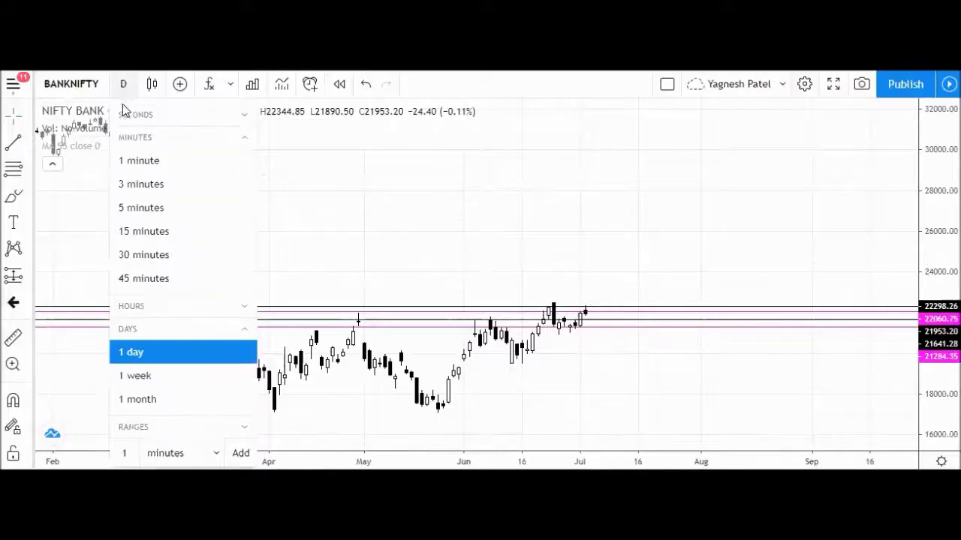
click(142, 209)
scroll(440, 300, down, 6)
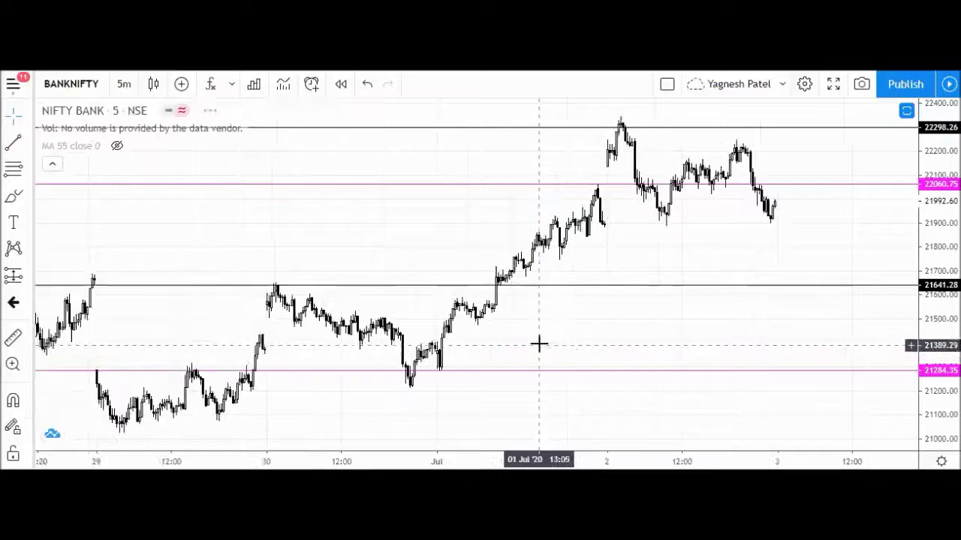
Step: Examine how the 2 July opening rally behaves around the 22298.26 resistance line on the 5-minute chart
drag(333, 233, 393, 240)
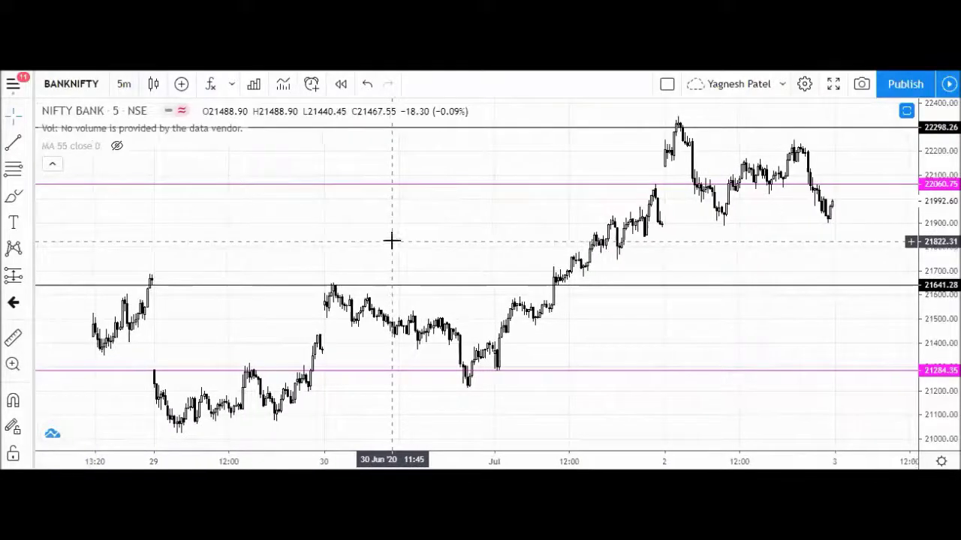
scroll(577, 315, up, 3)
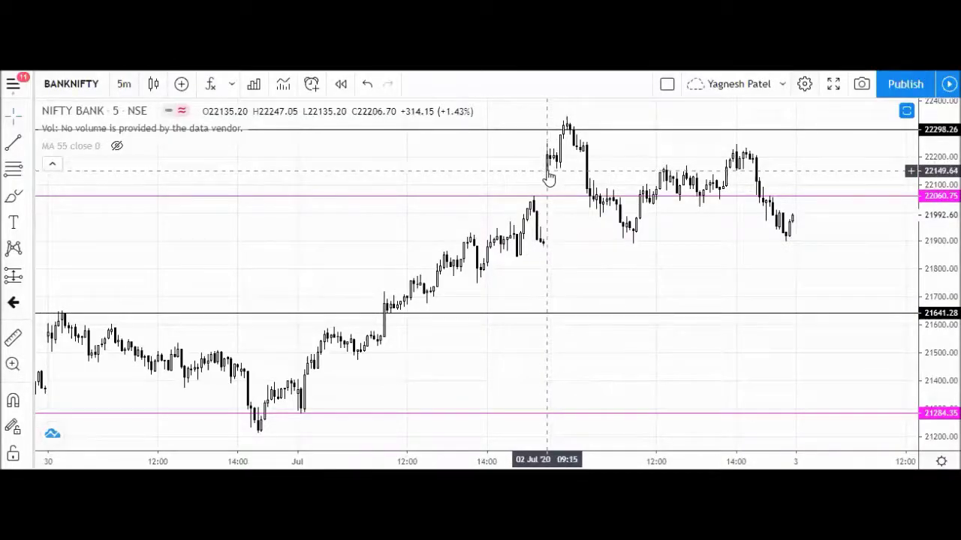
scroll(544, 247, down, 1)
scroll(637, 208, down, 1)
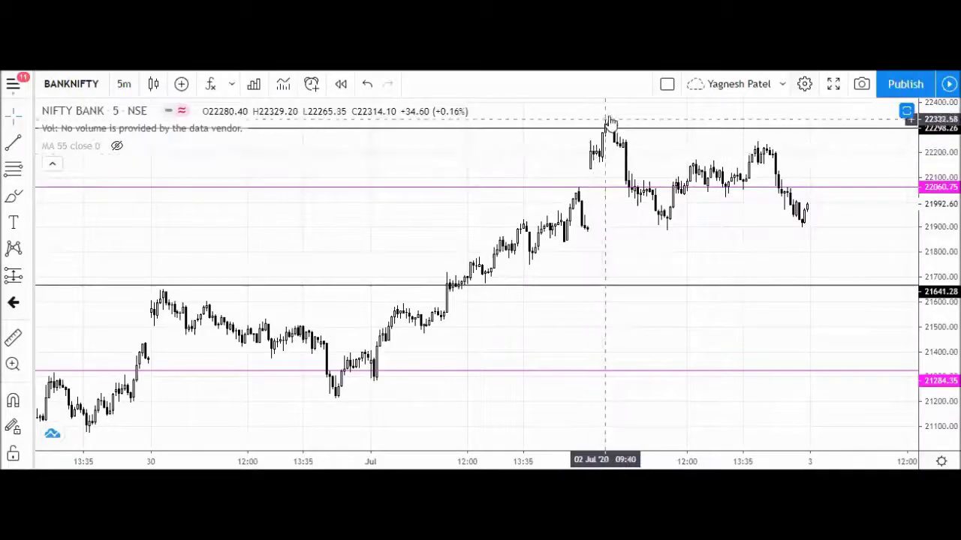
scroll(607, 137, up, 2)
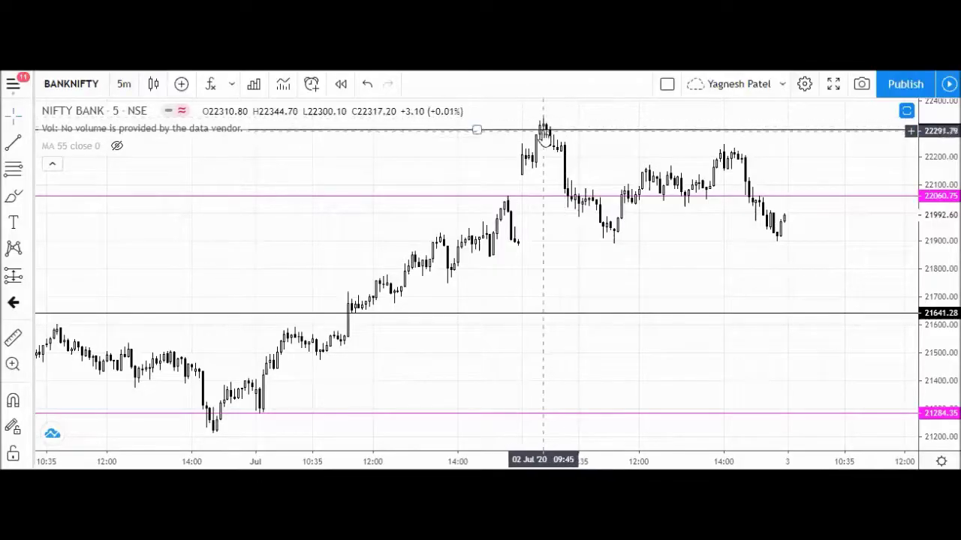
scroll(537, 139, up, 2)
scroll(527, 152, left, 3)
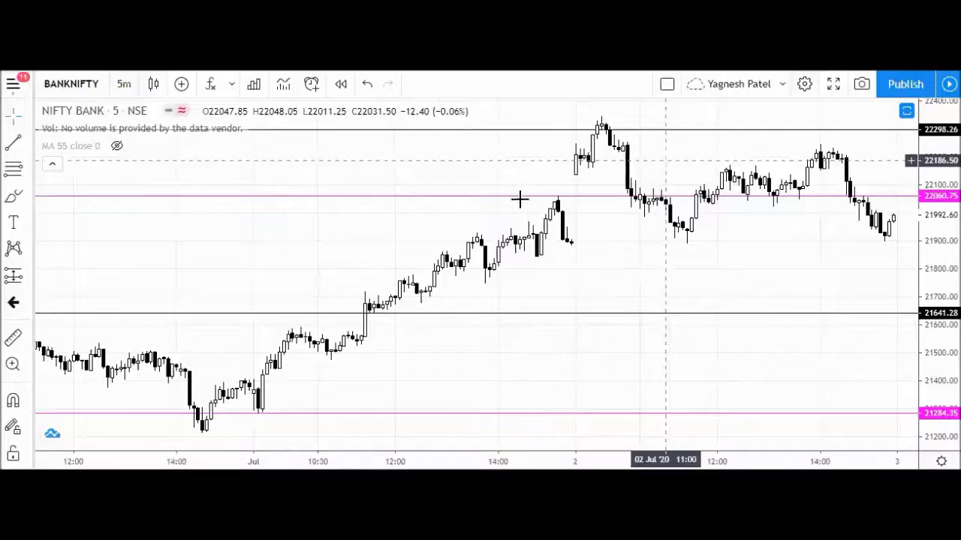
Step: Circle the 2 July morning high at the 22298.26 line, trace the decline from it, and clear the markings
scroll(519, 198, up, 2)
scroll(435, 200, left, 4)
scroll(545, 202, up, 2)
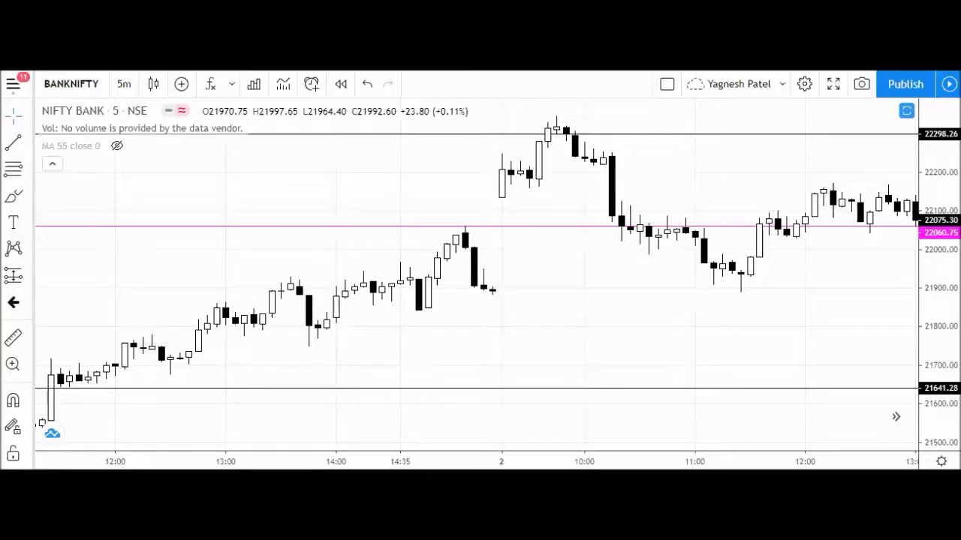
drag(565, 109, 721, 303)
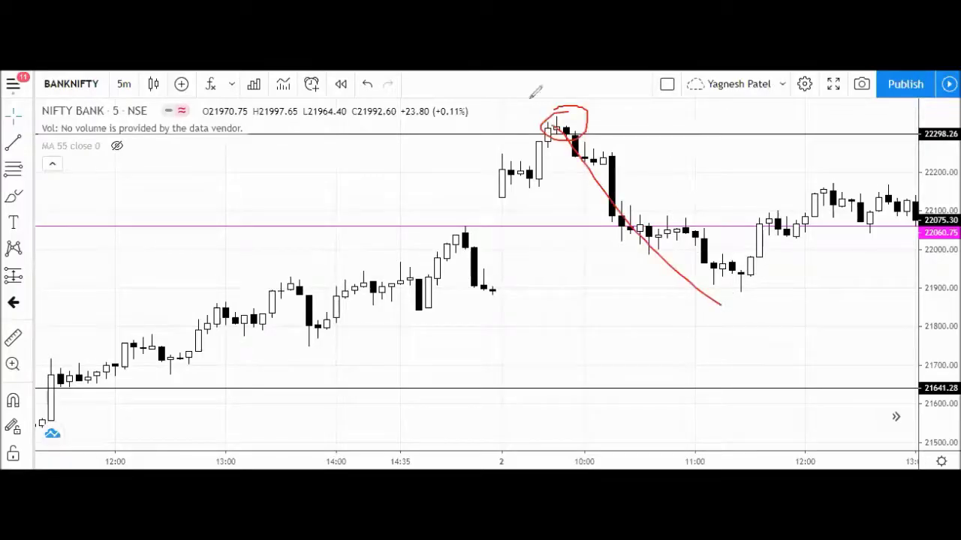
key(ctrl+z)
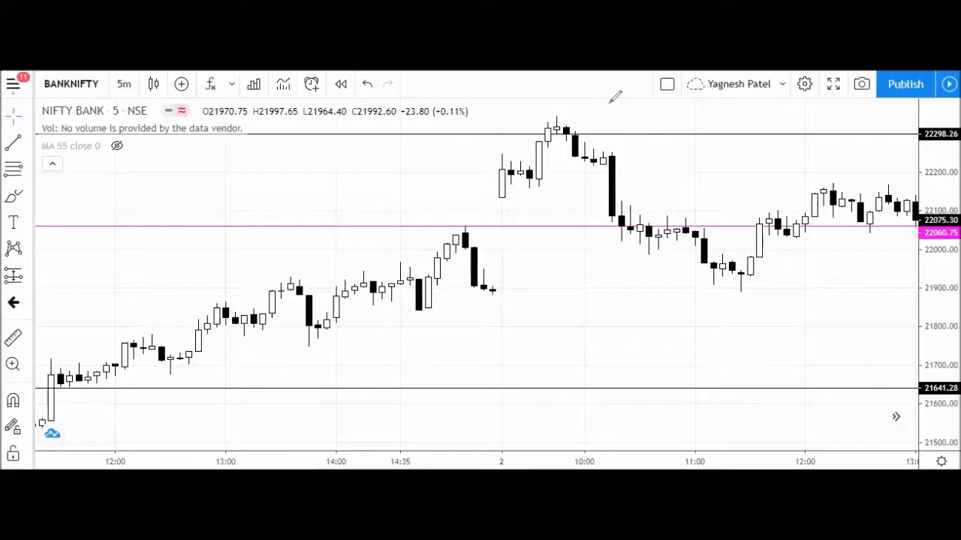
Step: Circle the 2 July peak around 14:00 and the 22298.26 line above it, mark the fall with a downward arrow, and clear the annotations
scroll(738, 172, down, 2)
drag(738, 172, 482, 178)
scroll(579, 172, down, 3)
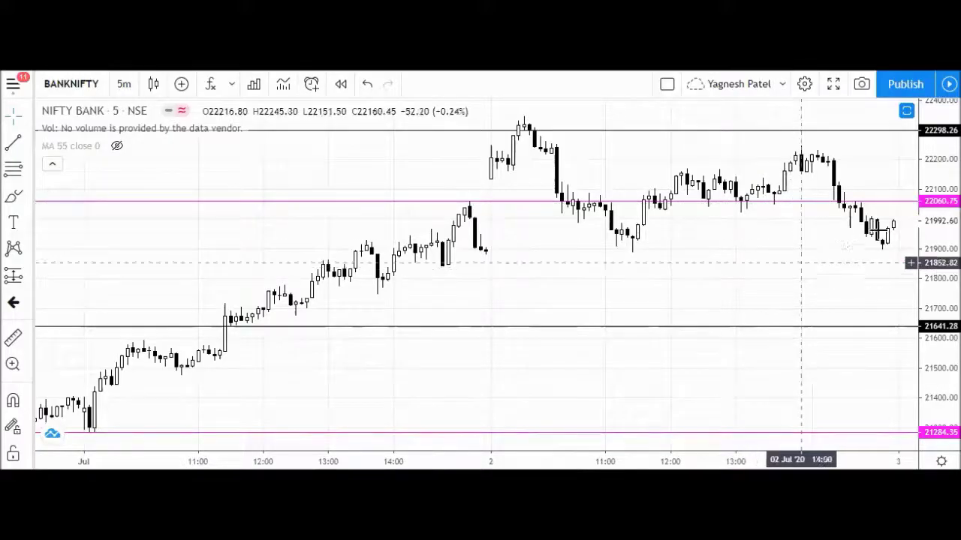
scroll(728, 262, up, 2)
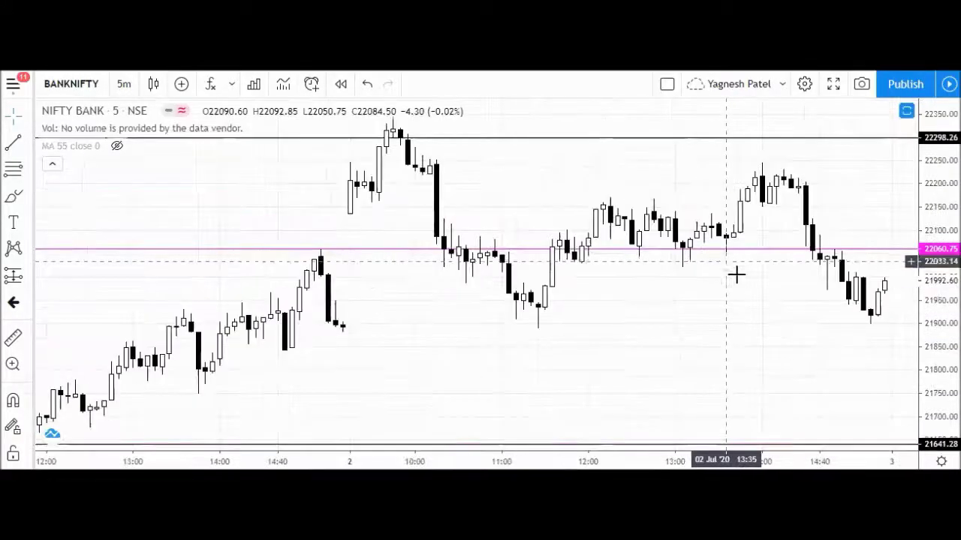
scroll(725, 301, down, 2)
scroll(758, 289, up, 1)
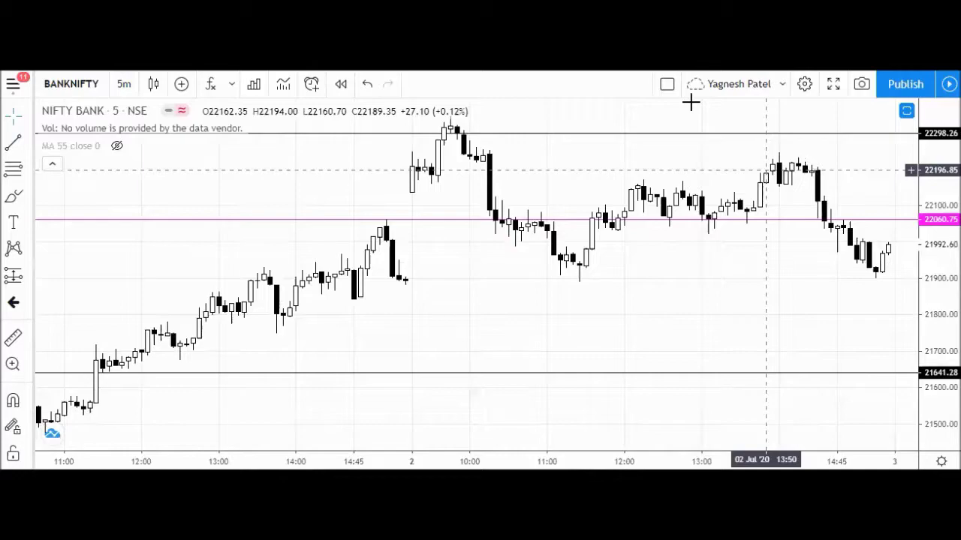
mouse_move(783, 142)
mouse_down()
mouse_move(819, 155)
mouse_move(753, 125)
mouse_move(815, 126)
mouse_move(798, 117)
mouse_up()
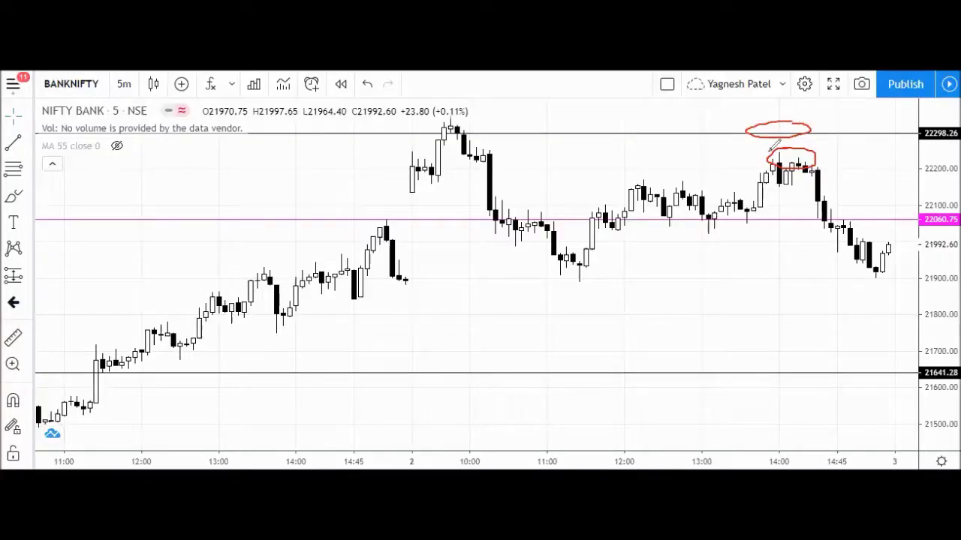
mouse_move(811, 155)
mouse_down()
mouse_move(763, 168)
mouse_move(821, 156)
mouse_move(756, 159)
mouse_move(882, 309)
mouse_up()
drag(804, 254, 839, 270)
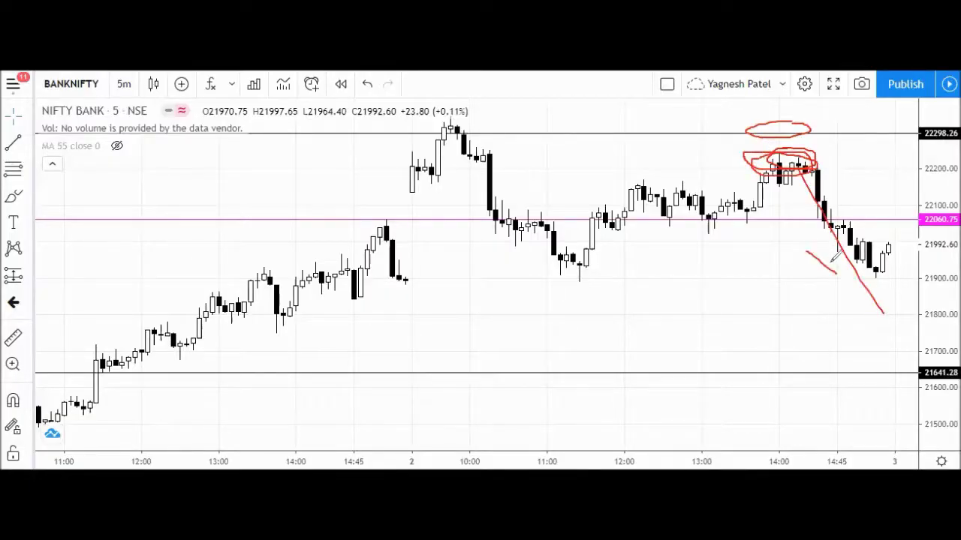
drag(781, 218, 835, 271)
drag(819, 235, 830, 256)
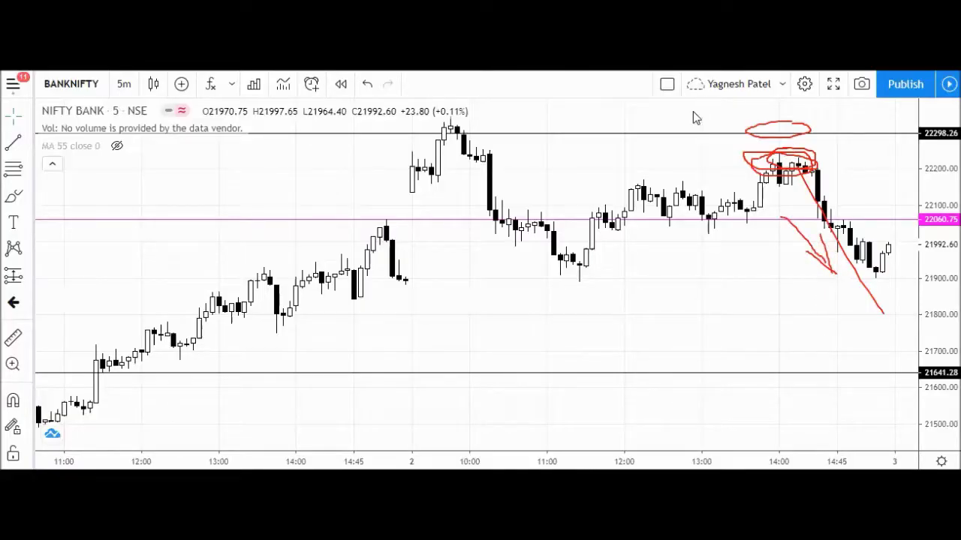
key(Escape)
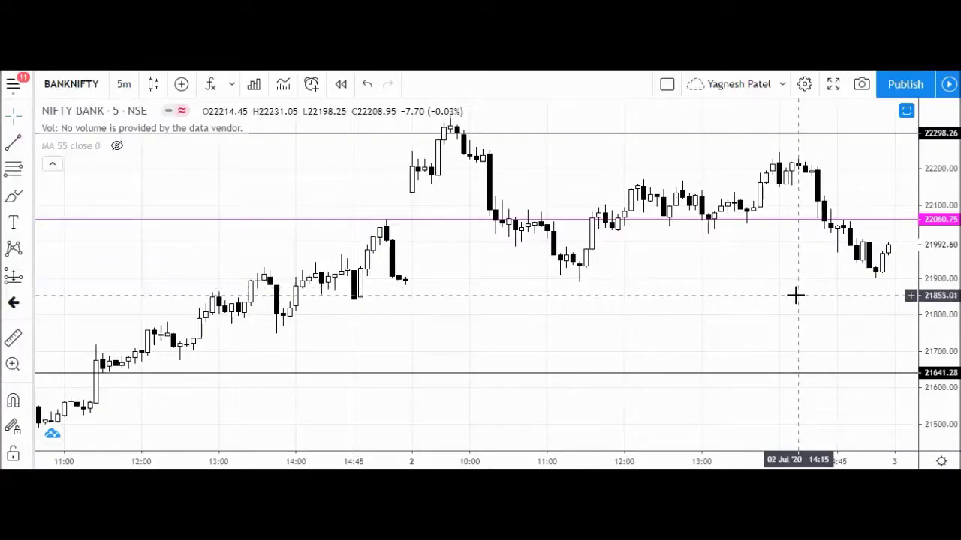
Step: Turn on magnet mode and move the upper pink horizontal line to the 2 July high at 22344.70
scroll(708, 274, down, 1)
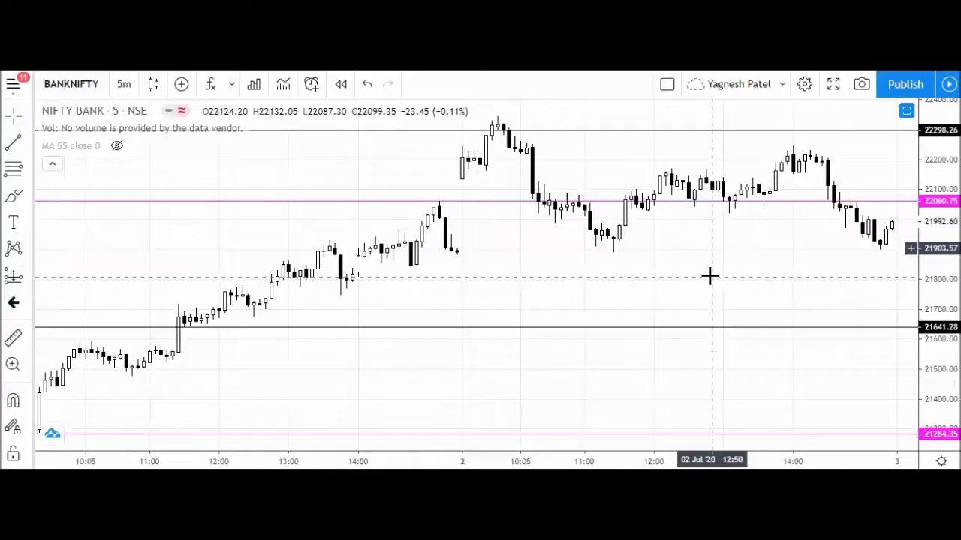
click(13, 402)
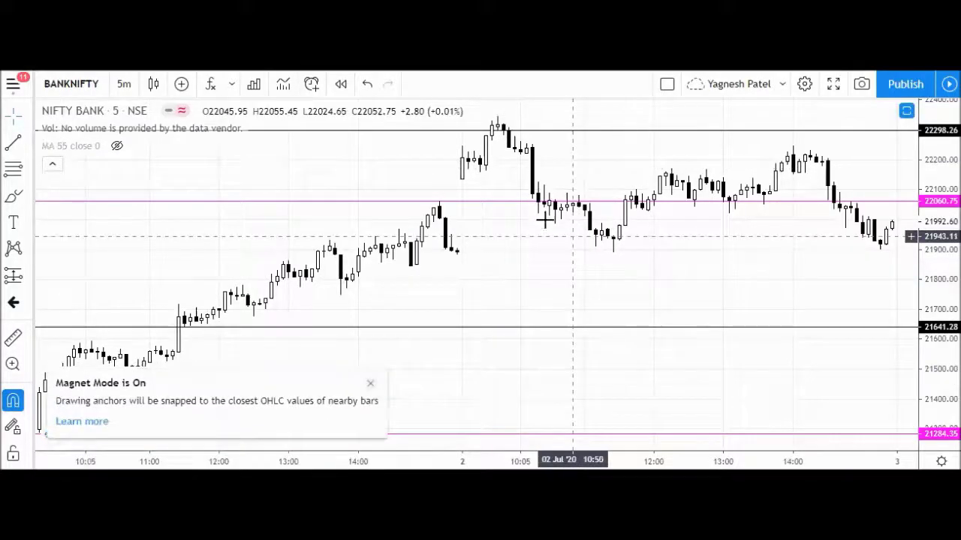
drag(476, 202, 495, 118)
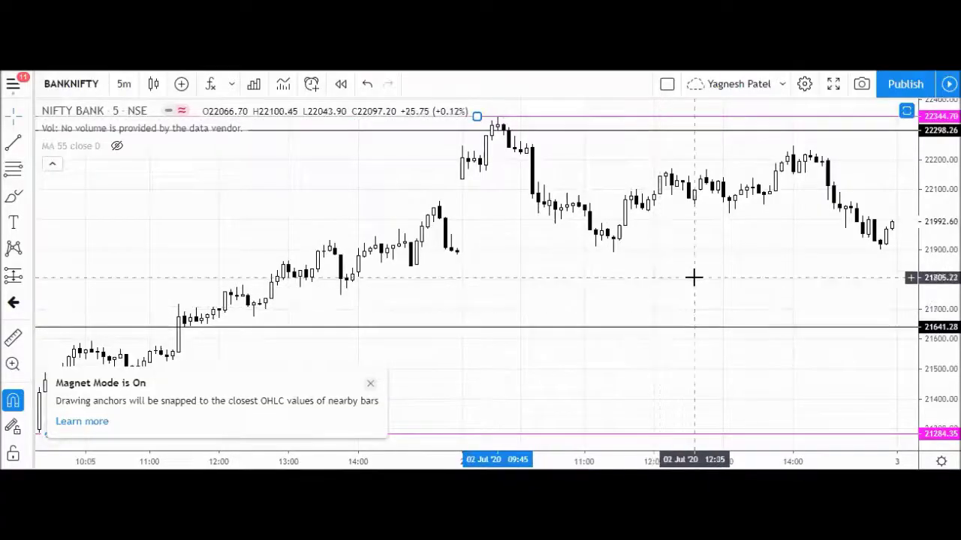
Step: Move the lower pink horizontal line up to the 2 July low at 21889.79
scroll(711, 292, down, 2)
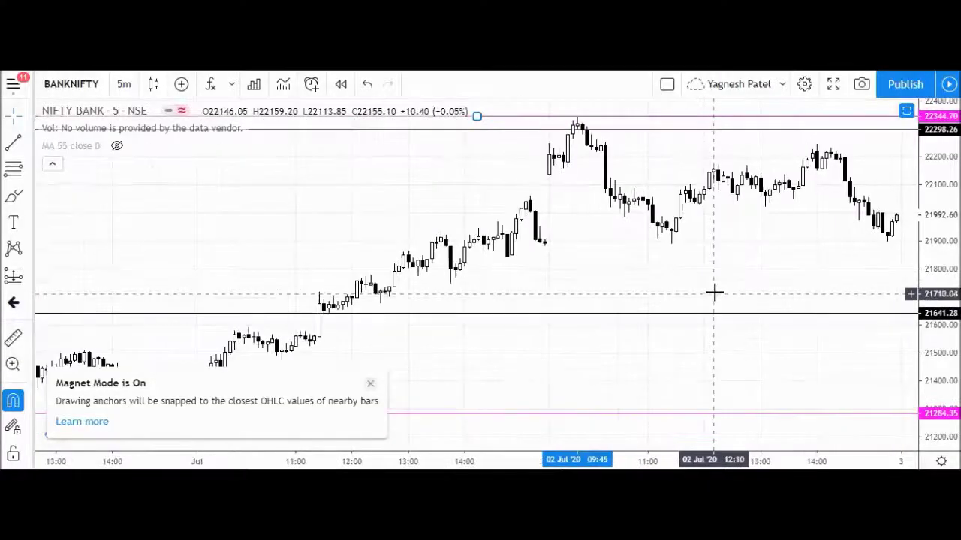
mouse_move(493, 418)
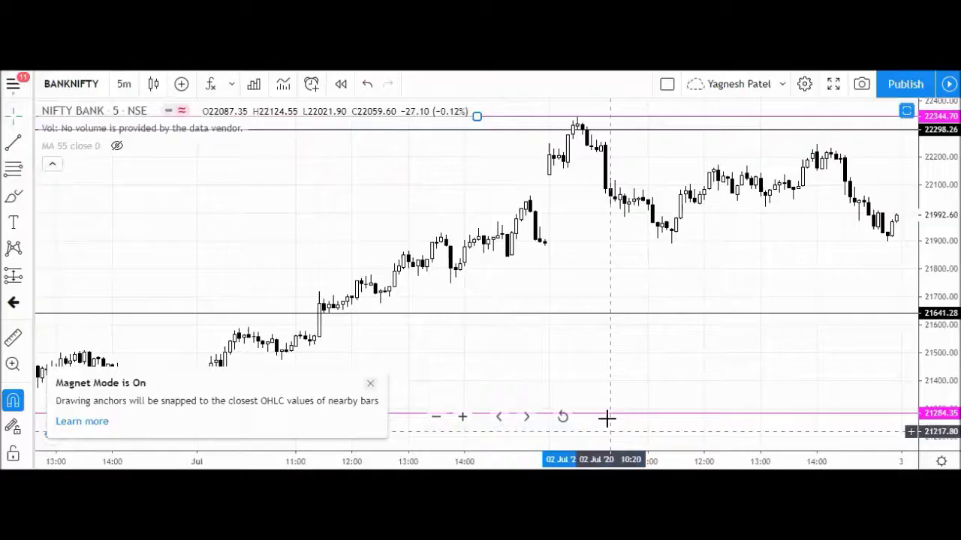
drag(614, 422, 673, 243)
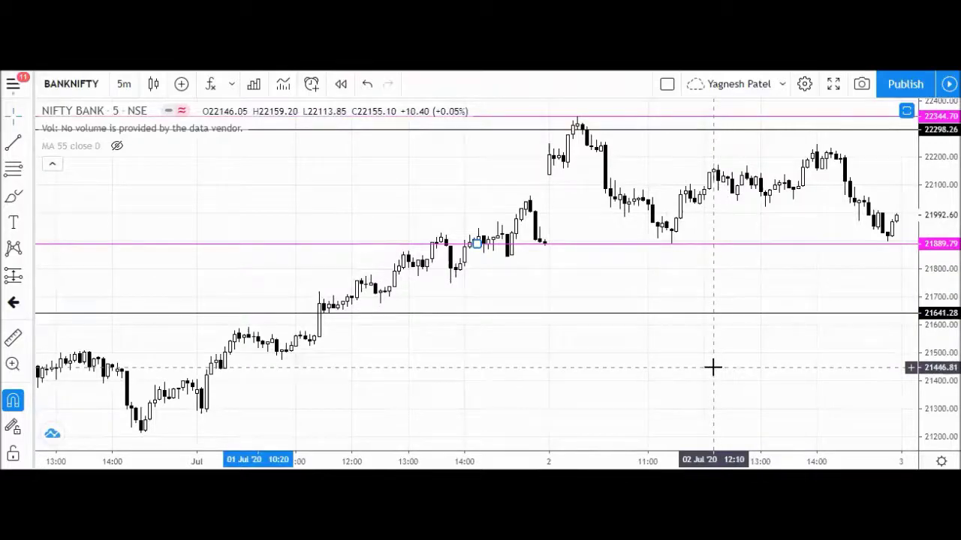
Step: Draw a Fibonacci retracement from the 30 June low at 21211.17 up to the 2 July high level at 22344.39
scroll(713, 367, down, 2)
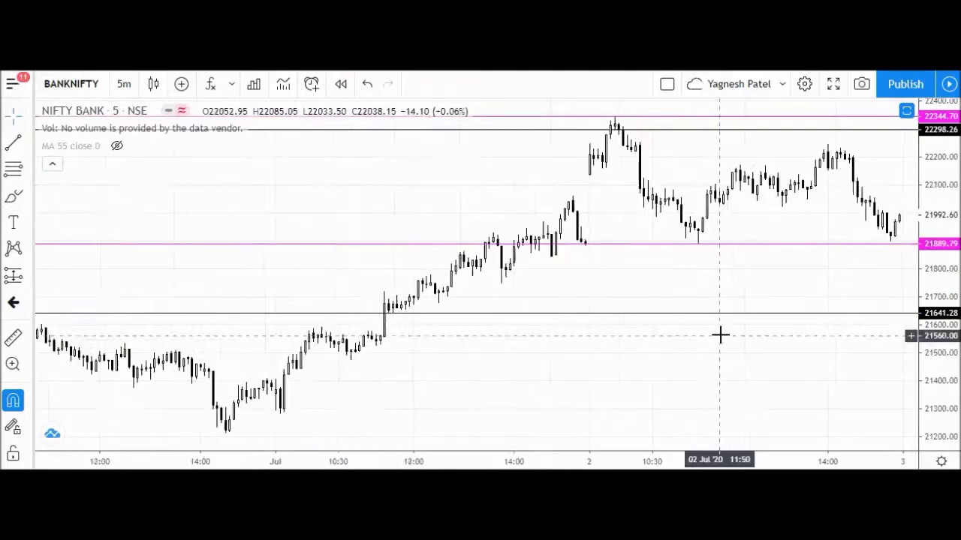
scroll(719, 334, up, 1)
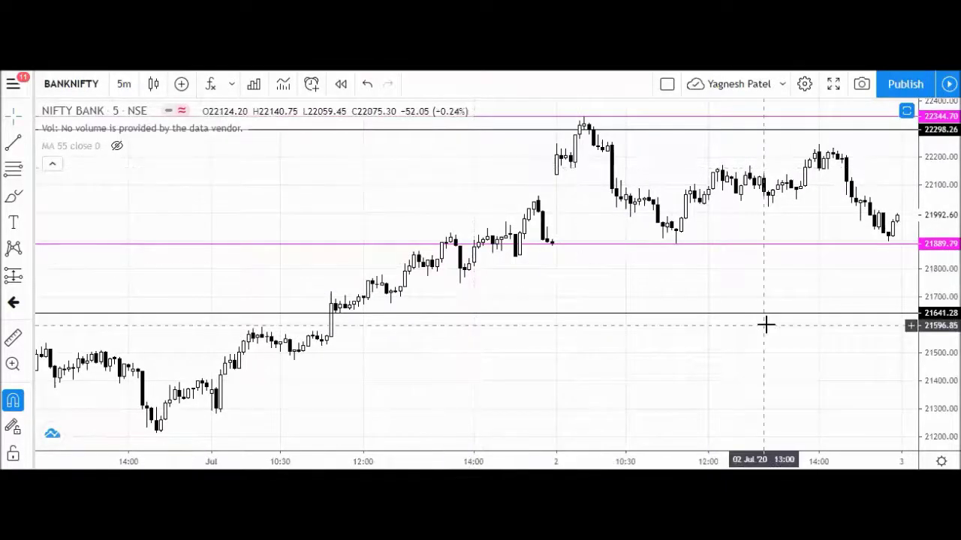
scroll(698, 338, down, 2)
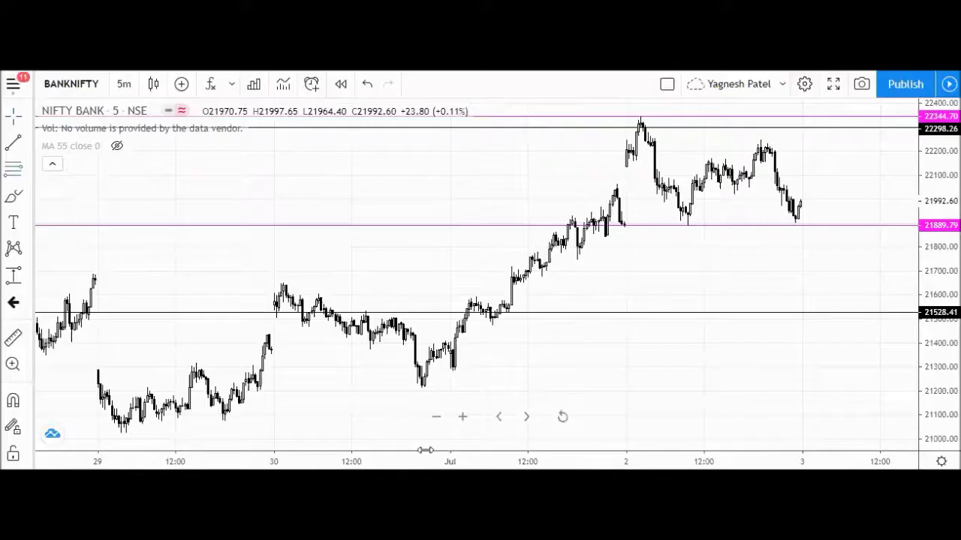
click(421, 388)
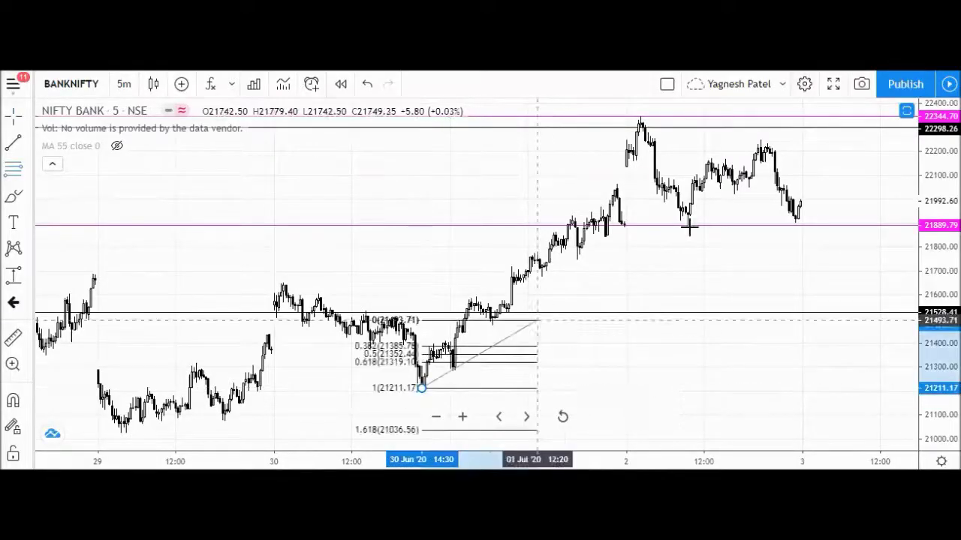
click(800, 112)
Step: Align the lower black horizontal line with the 0.618 retracement level at 21644.19 and delete the Fibonacci drawing
click(814, 263)
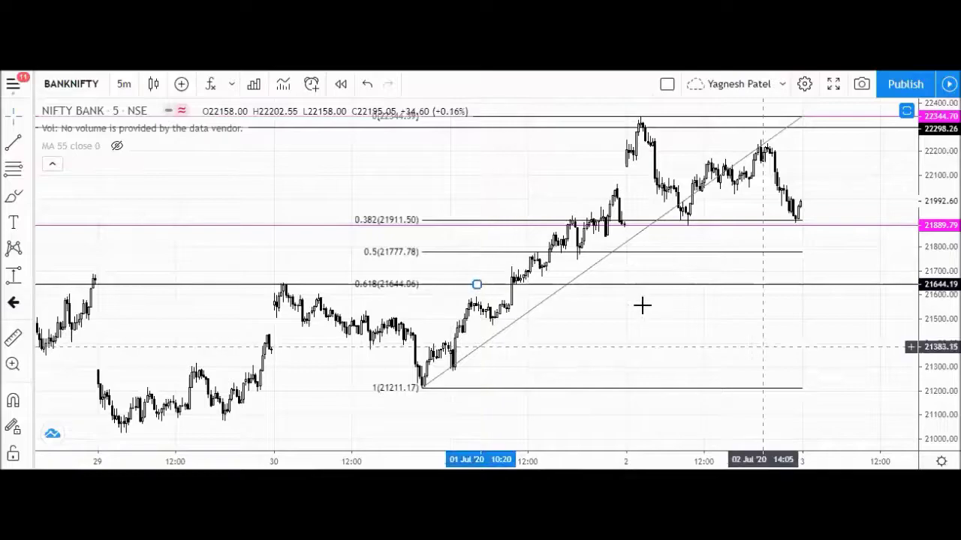
click(617, 256)
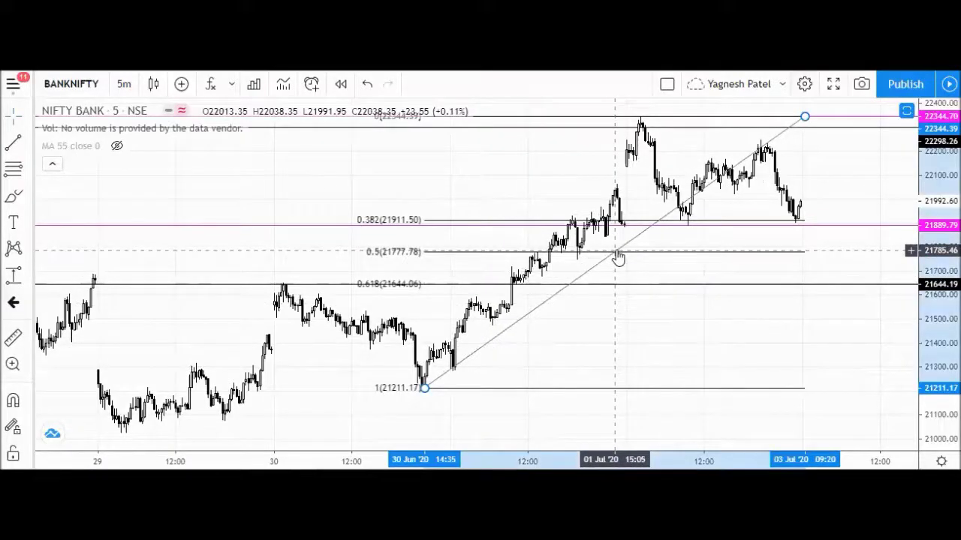
key(Delete)
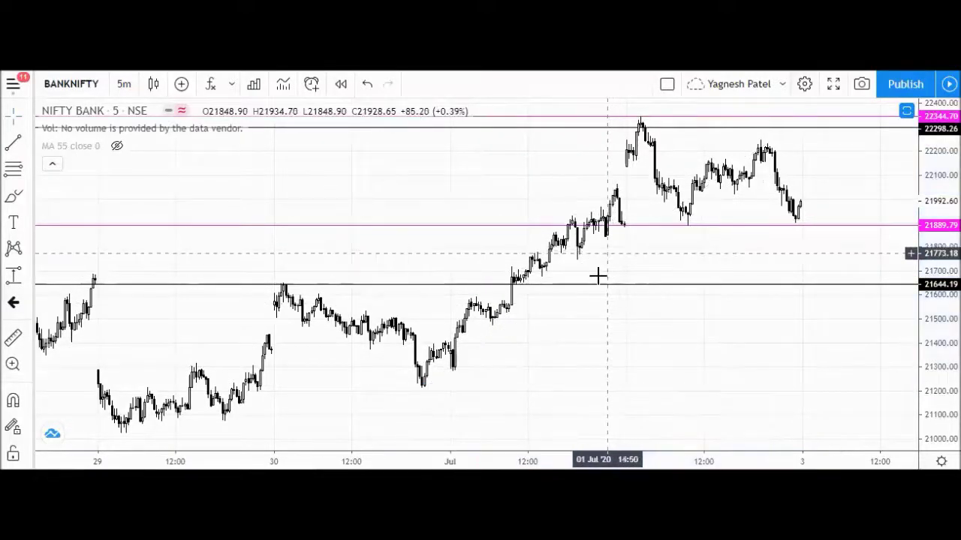
scroll(620, 176, down, 2)
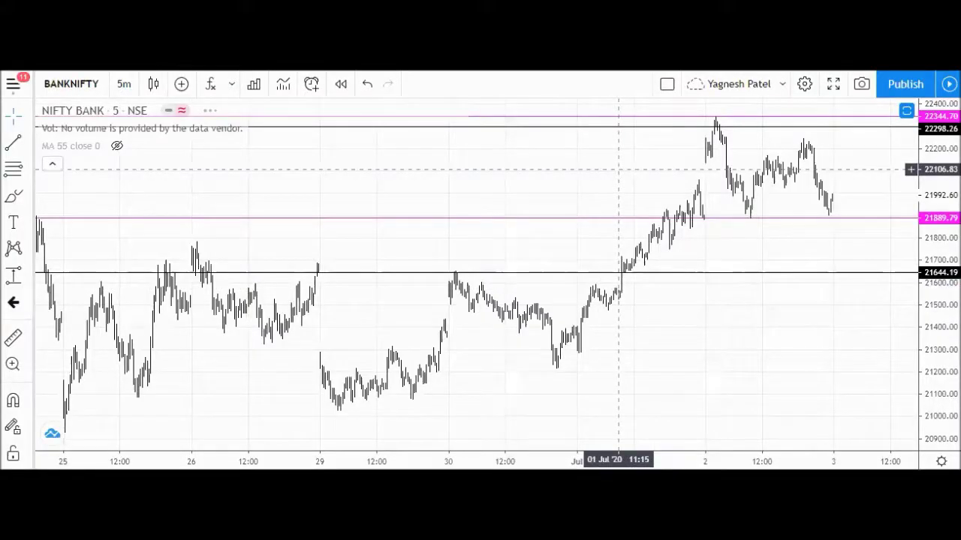
Step: Mark earlier swing highs near the 21644.19 line and the 1–2 July rise in freehand red ink, and clear the ink
drag(475, 263, 452, 272)
mouse_move(169, 247)
mouse_down()
mouse_move(204, 246)
mouse_move(187, 243)
mouse_up()
mouse_move(592, 249)
mouse_down()
mouse_move(612, 255)
mouse_move(709, 111)
mouse_up()
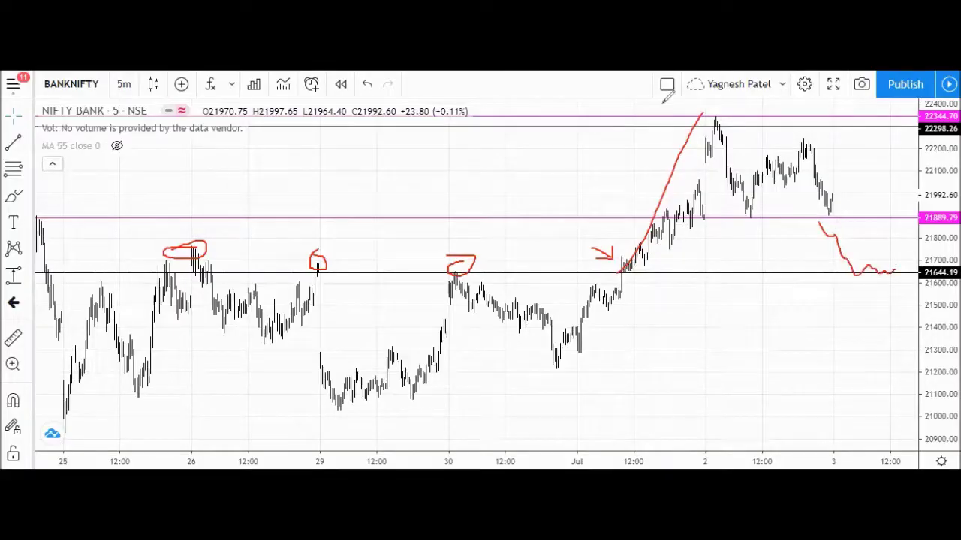
key(e)
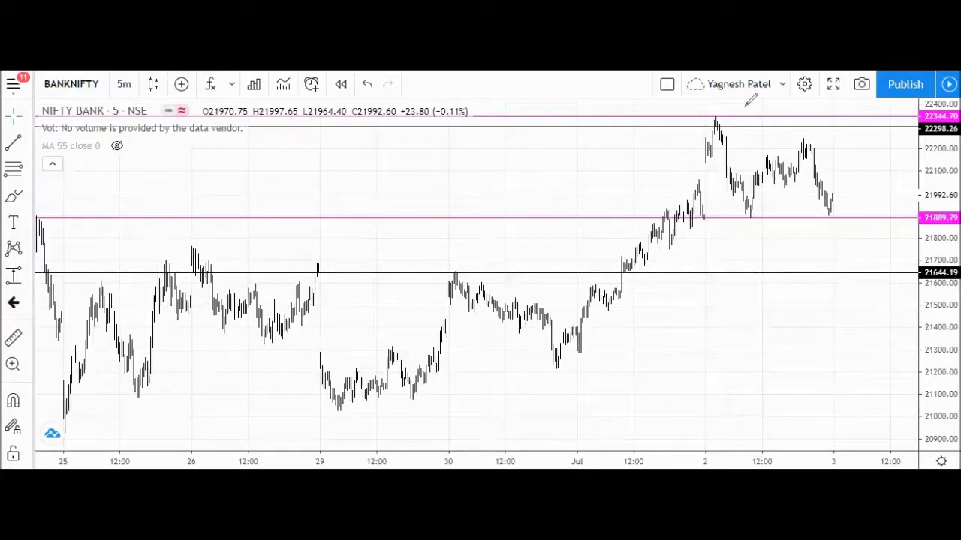
Step: Move the upper black horizontal line above the 24 June high, to 22501.99
scroll(728, 293, up, 3)
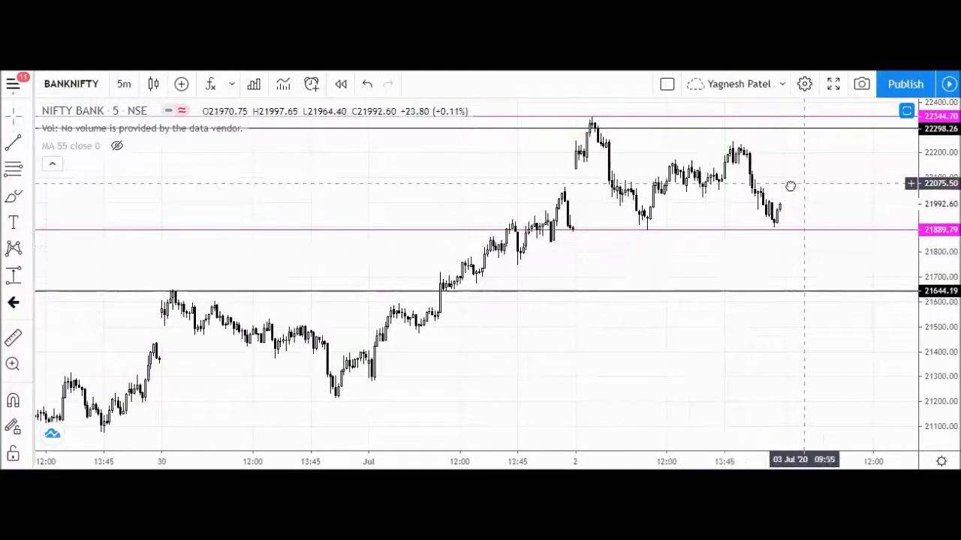
scroll(803, 184, right, 3)
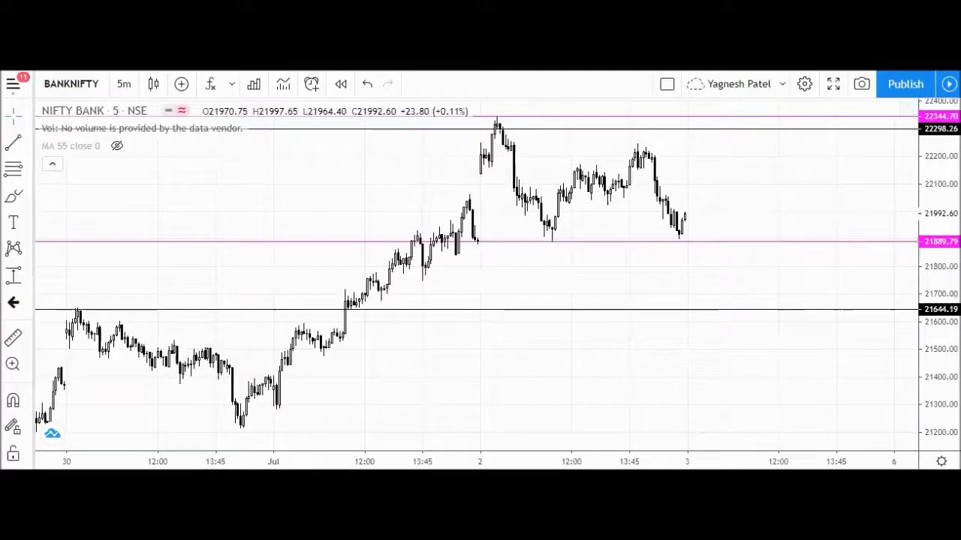
drag(811, 259, 791, 313)
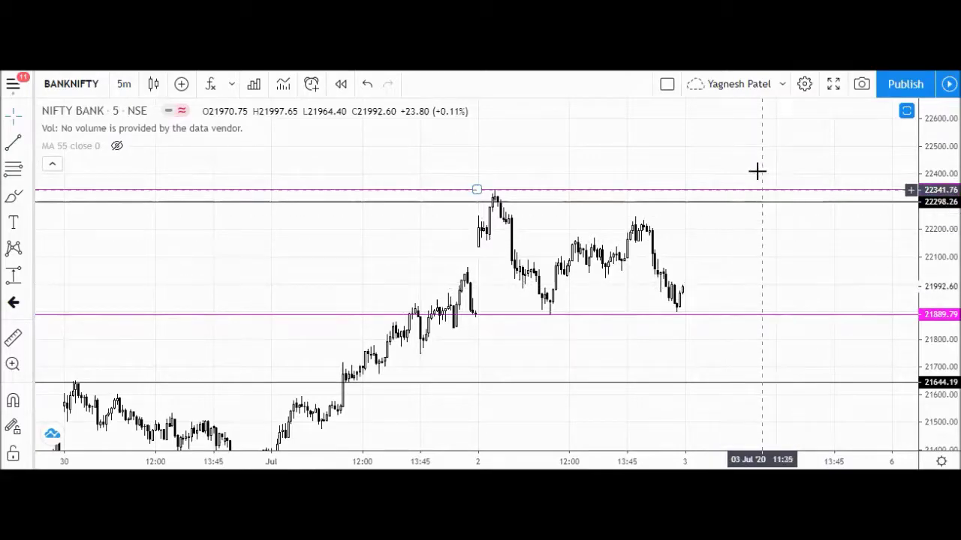
scroll(721, 171, down, 4)
scroll(750, 170, down, 1)
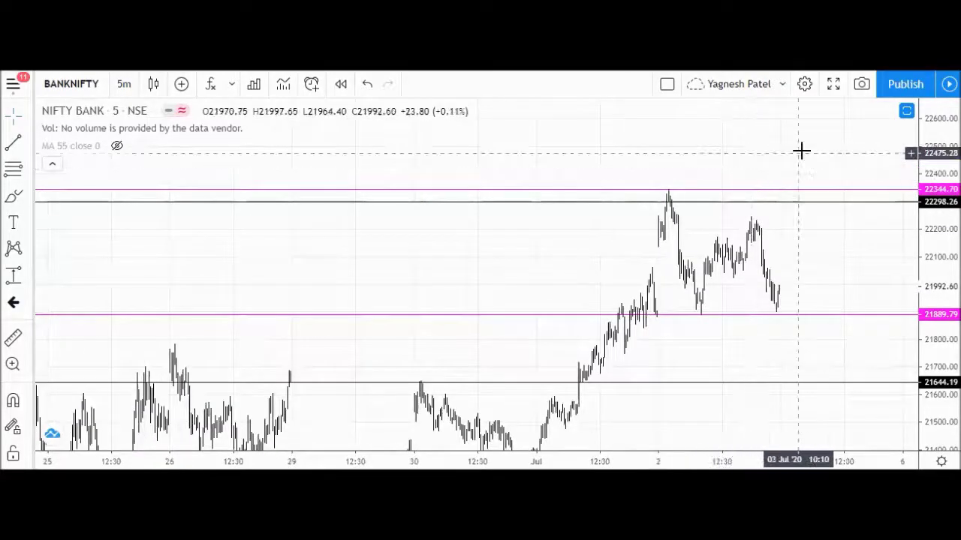
scroll(803, 150, down, 2)
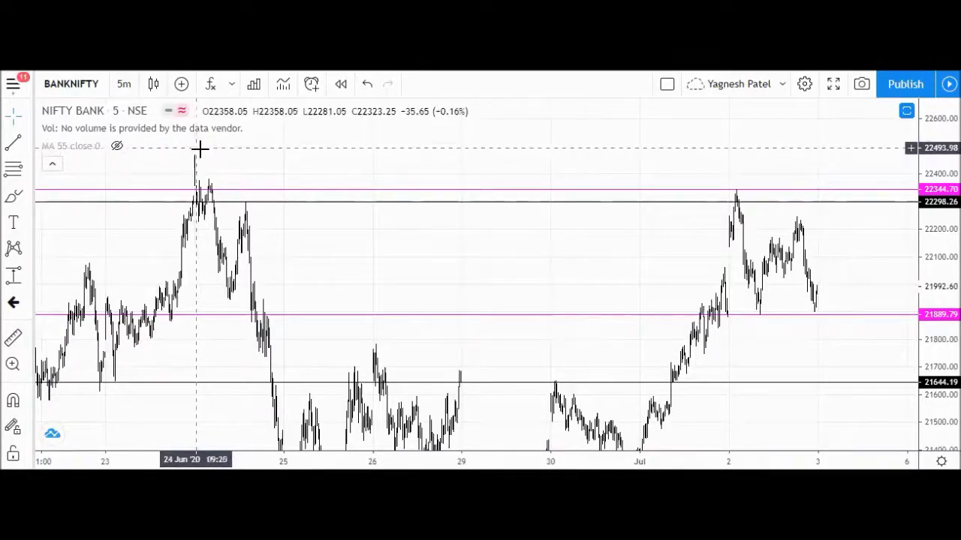
click(515, 202)
drag(476, 201, 498, 143)
click(398, 183)
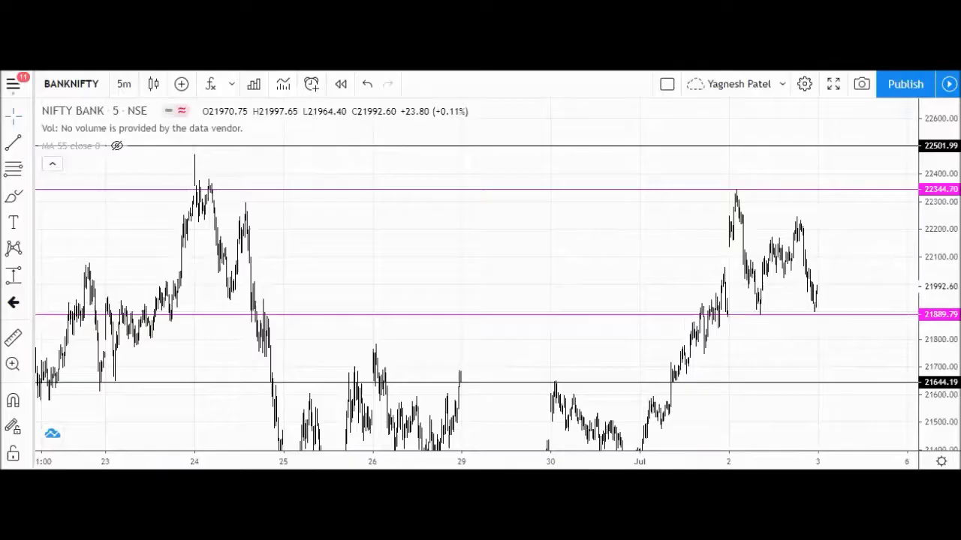
Step: Switch the 5-minute chart to the NIFTY index and bring the 2 July price action into focus
scroll(802, 345, up, 5)
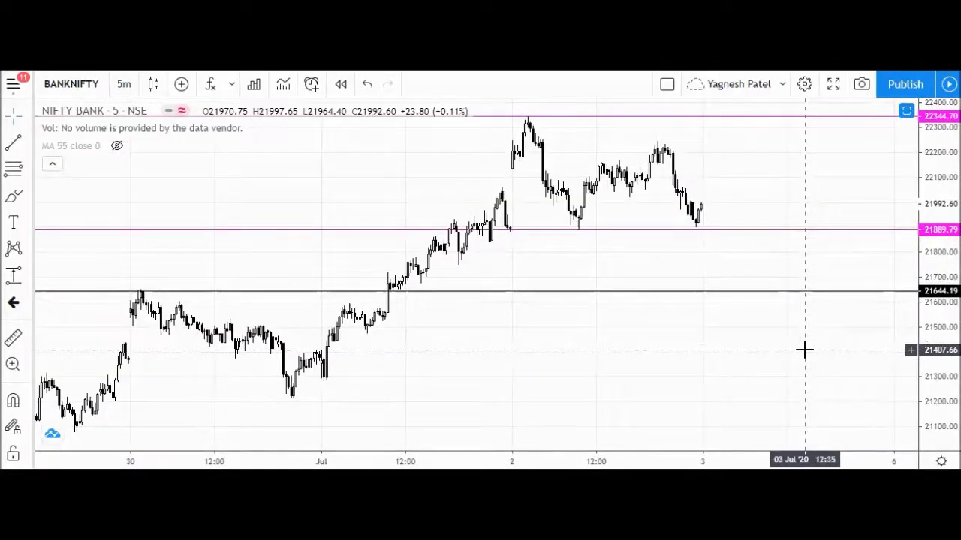
text(NIFTY)
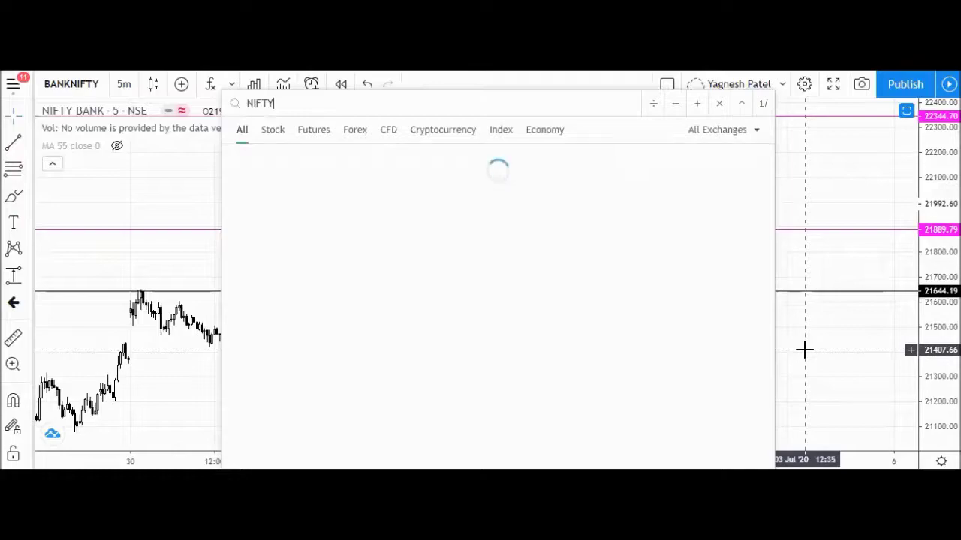
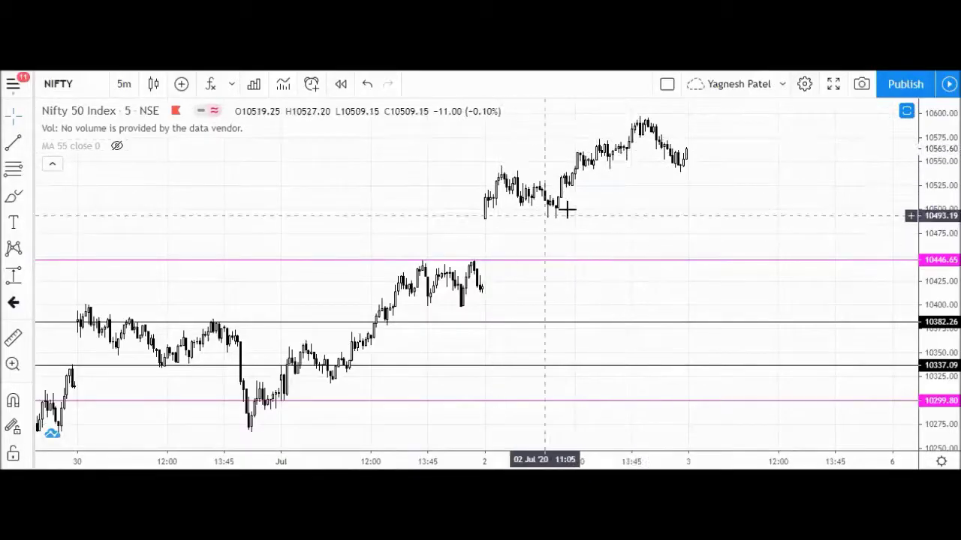
scroll(635, 204, up, 1)
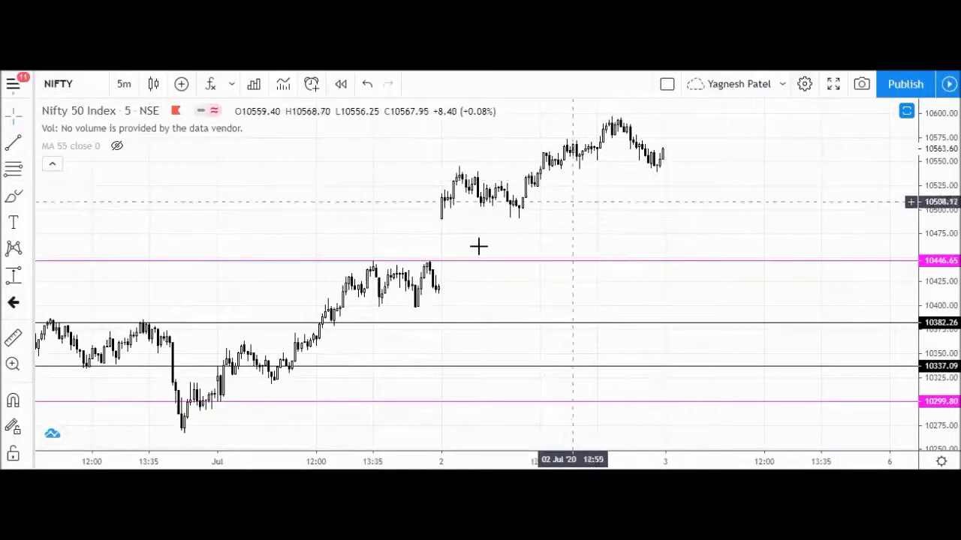
Step: Turn on magnet mode and move the upper pink horizontal line to the 2 July high at 10598.31
click(13, 401)
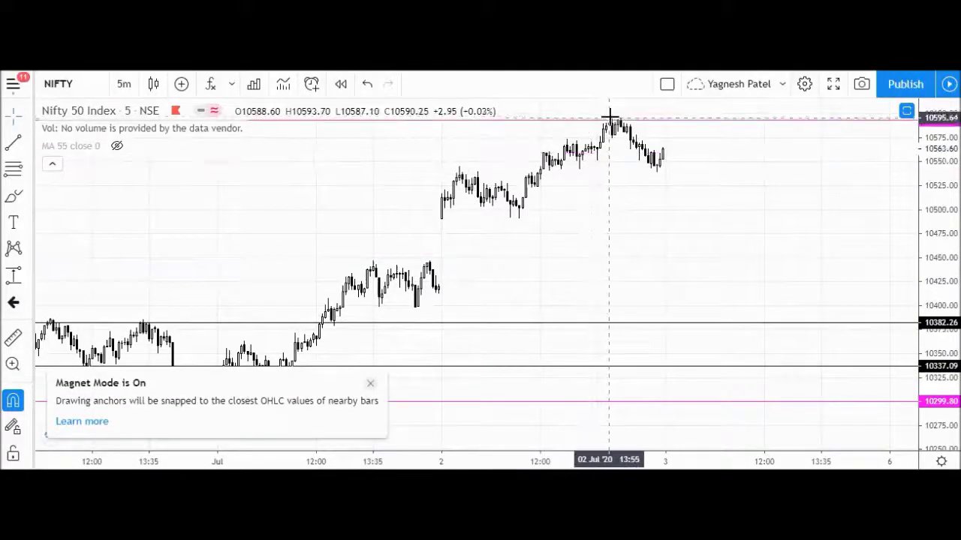
click(477, 122)
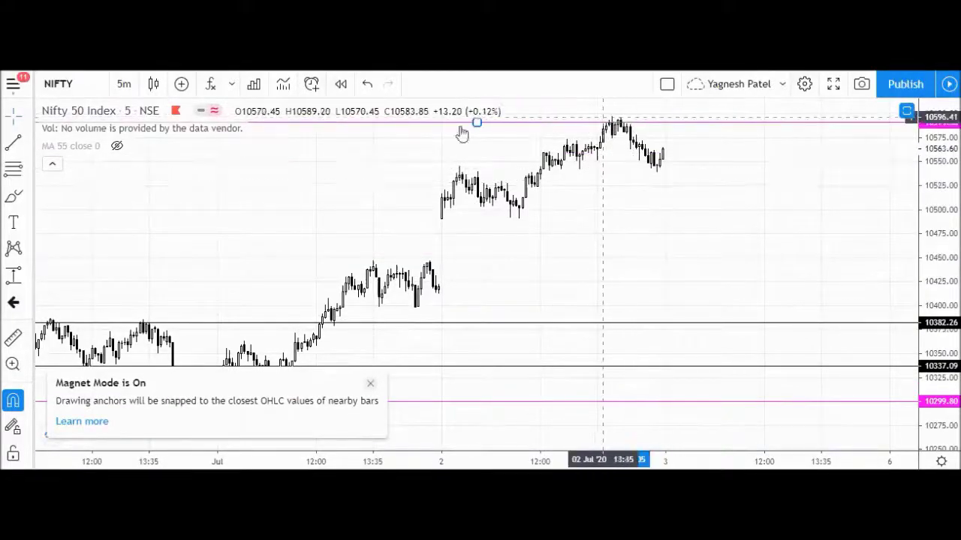
drag(477, 122, 612, 117)
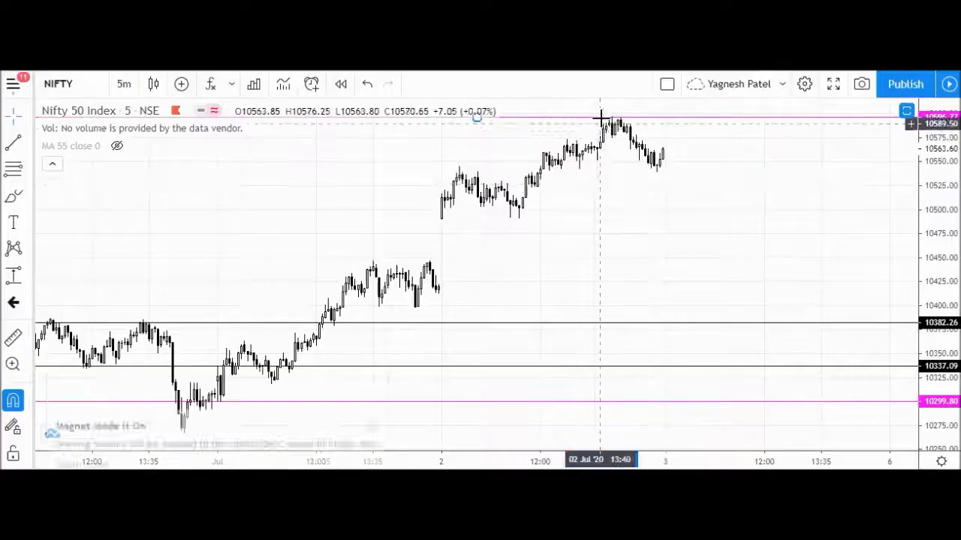
drag(607, 117, 609, 116)
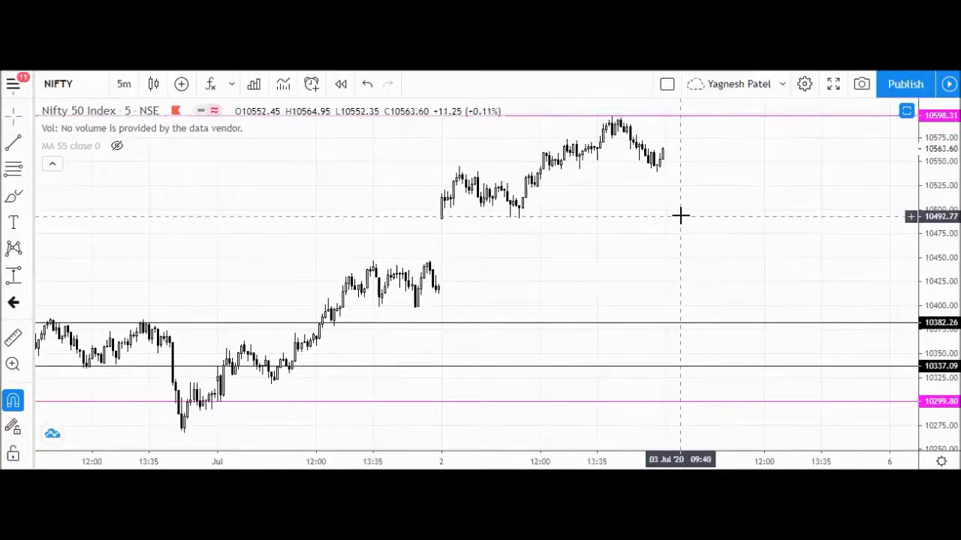
Step: Move the lower pink horizontal line up to the 2 July low at 10488.32
scroll(674, 224, down, 2)
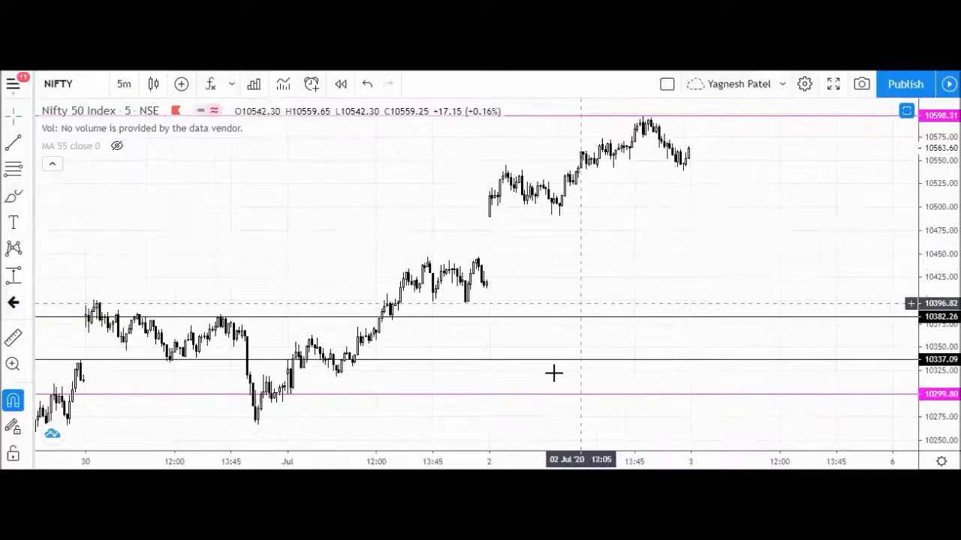
drag(477, 393, 489, 219)
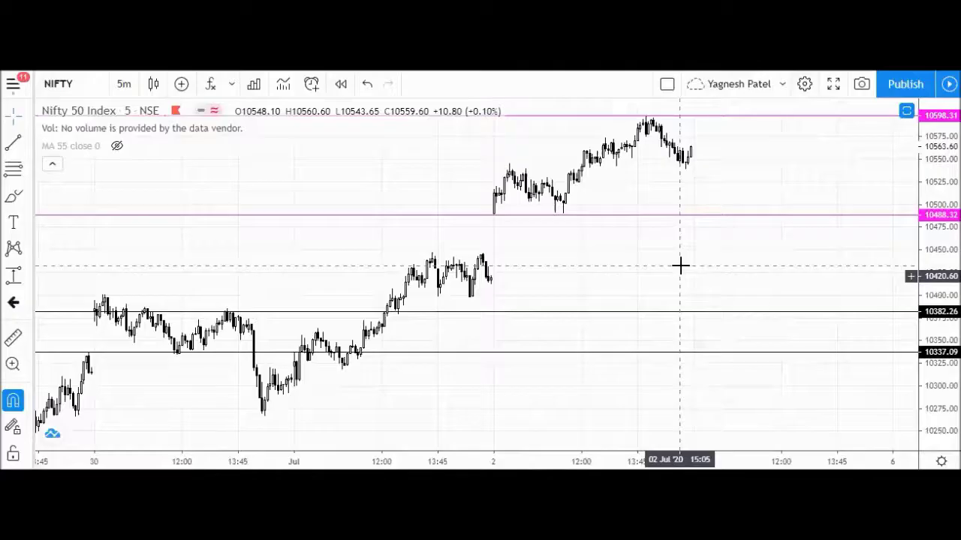
scroll(680, 266, down, 2)
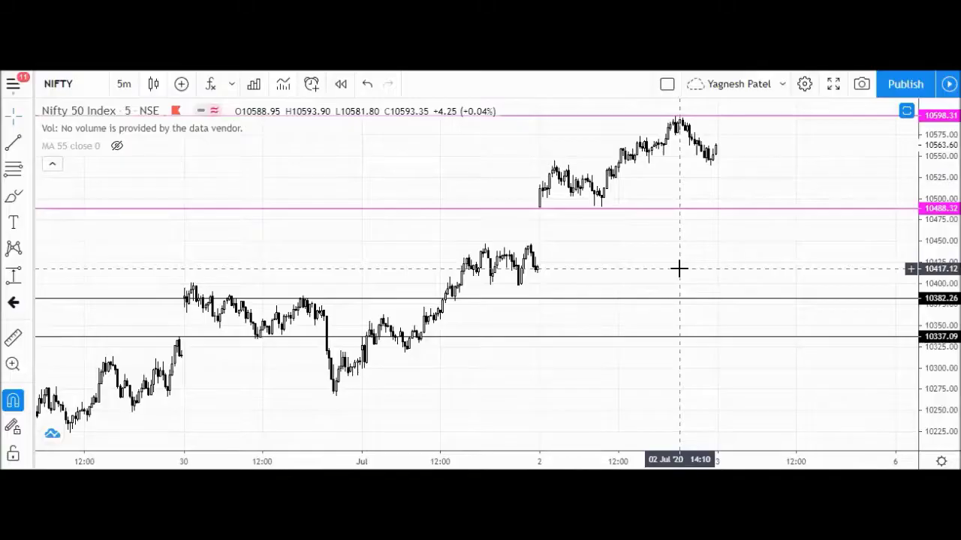
scroll(678, 267, down, 1)
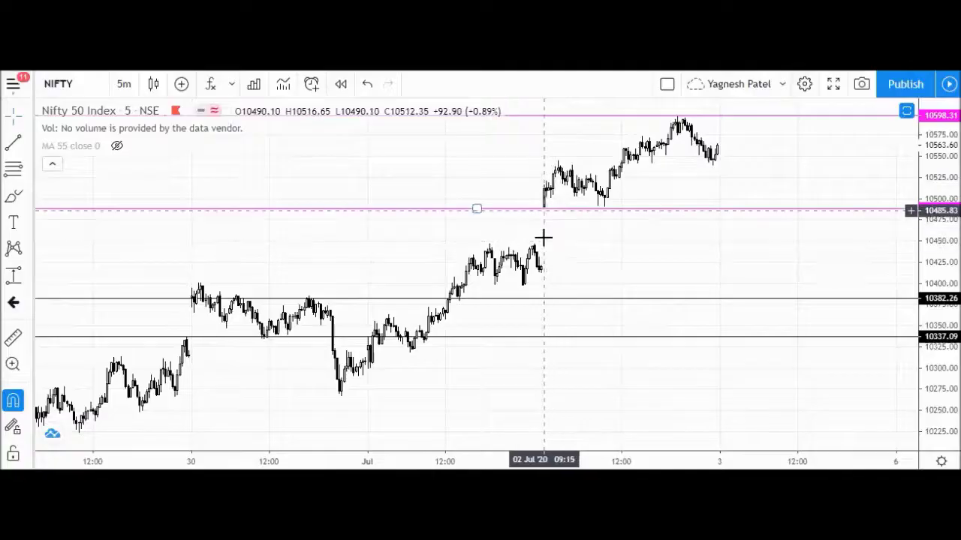
click(570, 208)
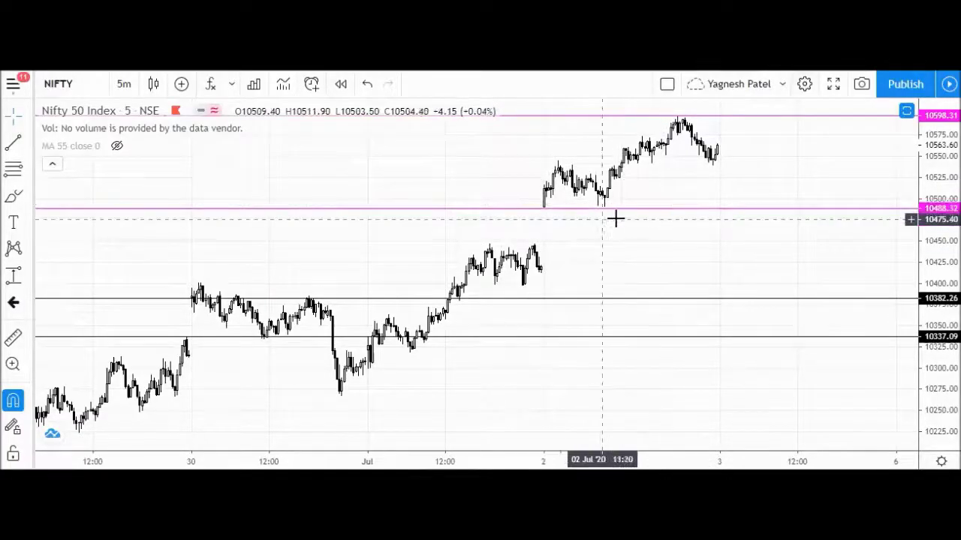
drag(605, 217, 611, 217)
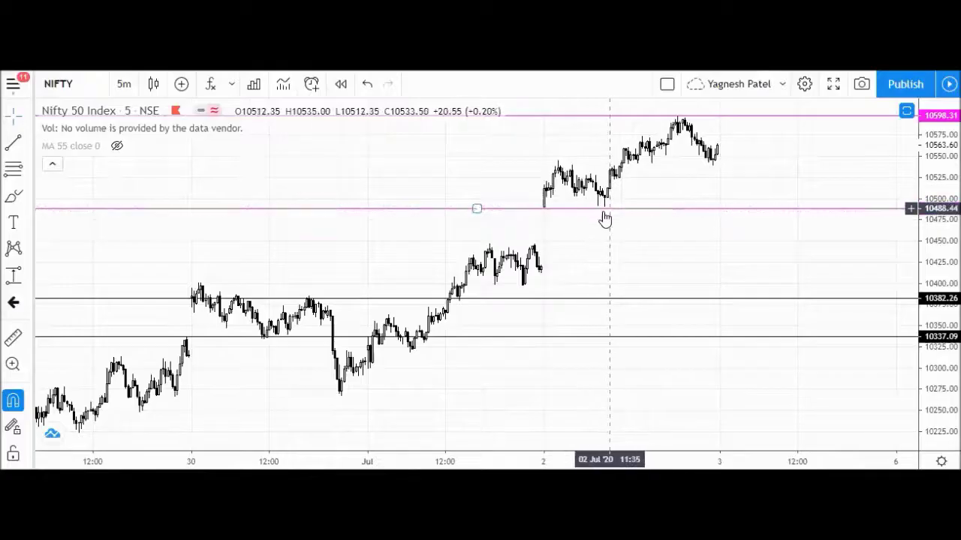
click(796, 220)
drag(708, 212, 739, 213)
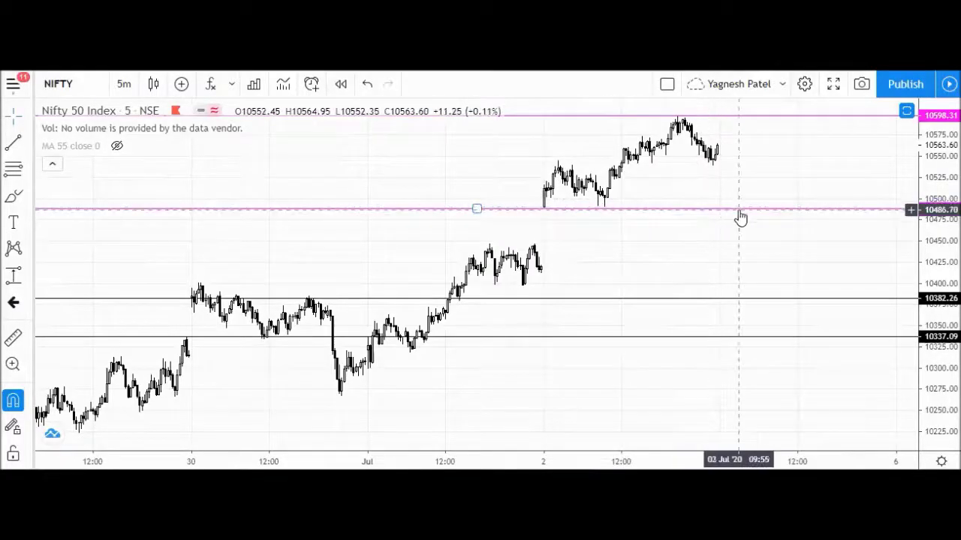
key(ctrl+z)
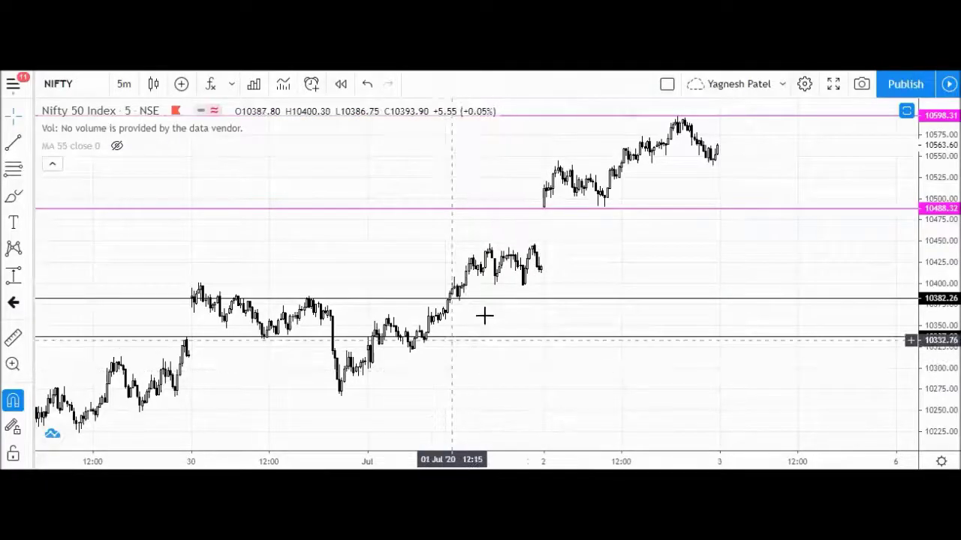
Step: Raise the upper black horizontal line to the 1 July highs at 10448.43, turning magnet mode off for the final placement
drag(475, 295, 485, 247)
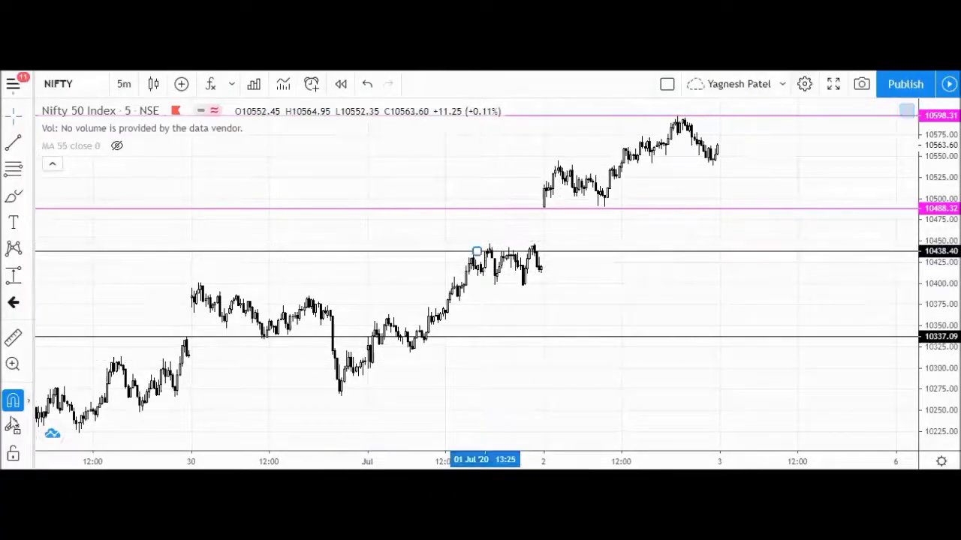
drag(477, 249, 477, 241)
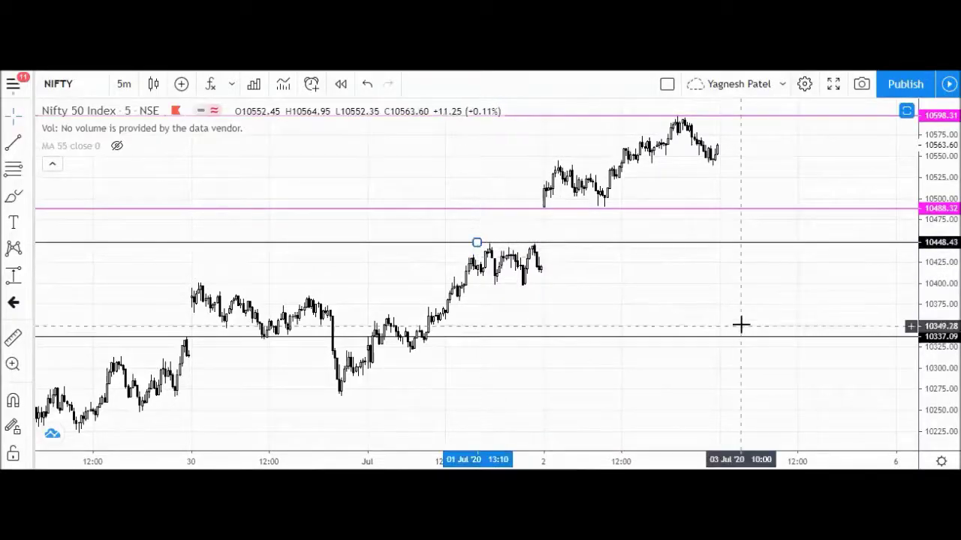
scroll(893, 252, down, 3)
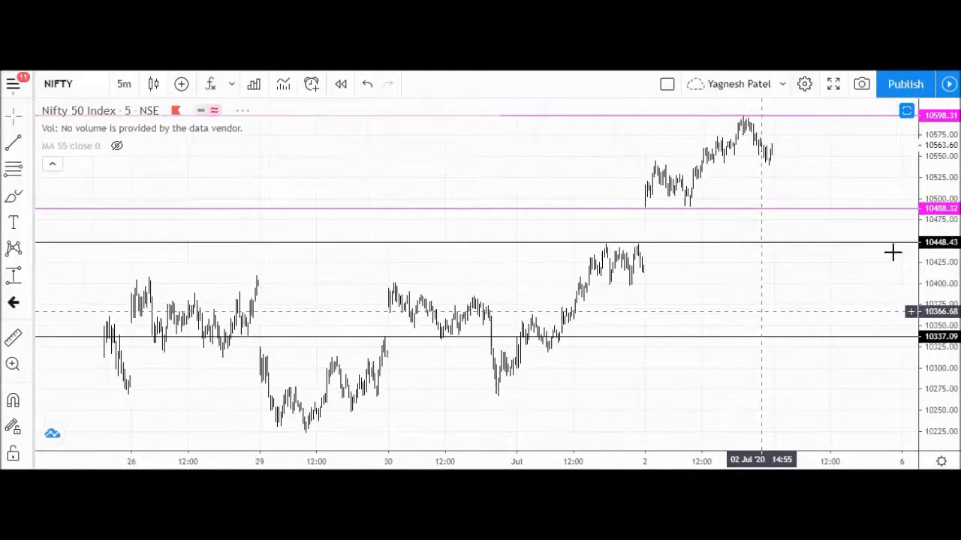
Step: Examine NIFTY's late-June price history for a resistance reference above the 10598.31 line
scroll(892, 252, down, 2)
drag(821, 159, 765, 278)
scroll(598, 193, up, 1)
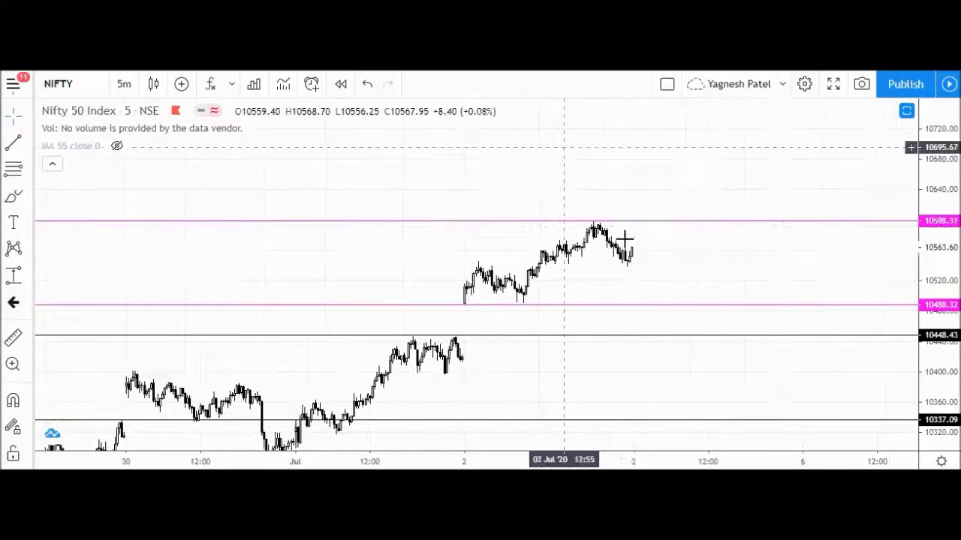
scroll(533, 241, down, 2)
scroll(551, 185, down, 2)
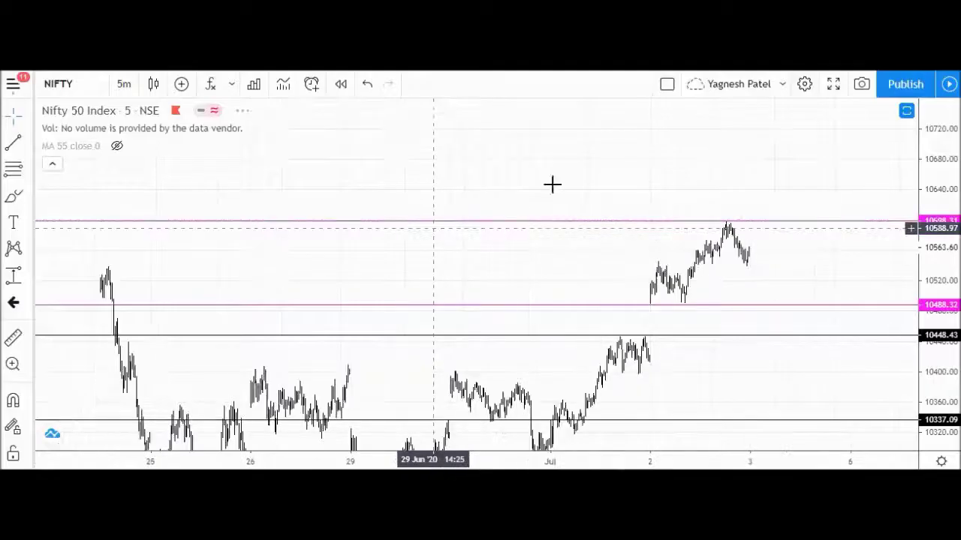
scroll(577, 195, up, 3)
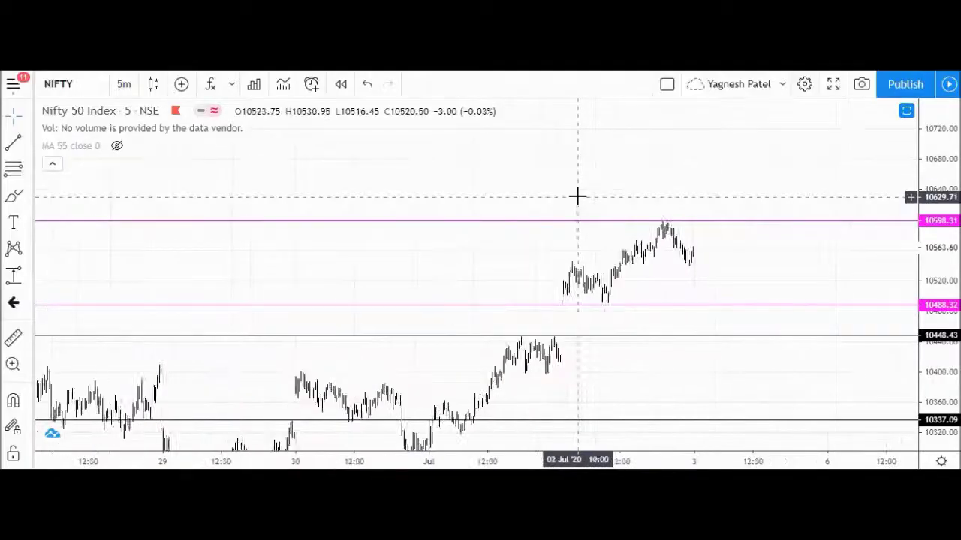
scroll(555, 191, down, 1)
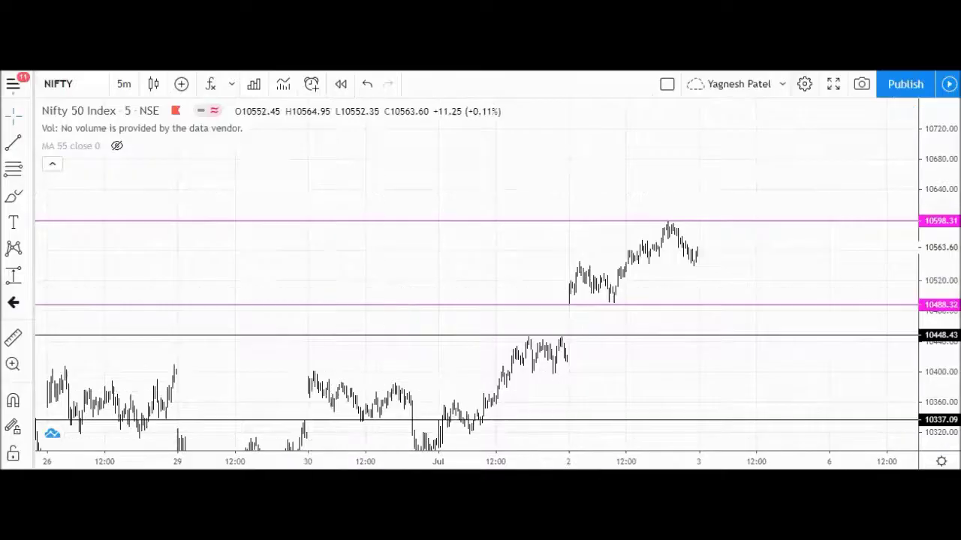
Step: Draw a Fibonacci retracement from the 2 July high at 10596.73 down to the late-session low level at 10539.50
scroll(626, 223, up, 1)
drag(634, 222, 634, 221)
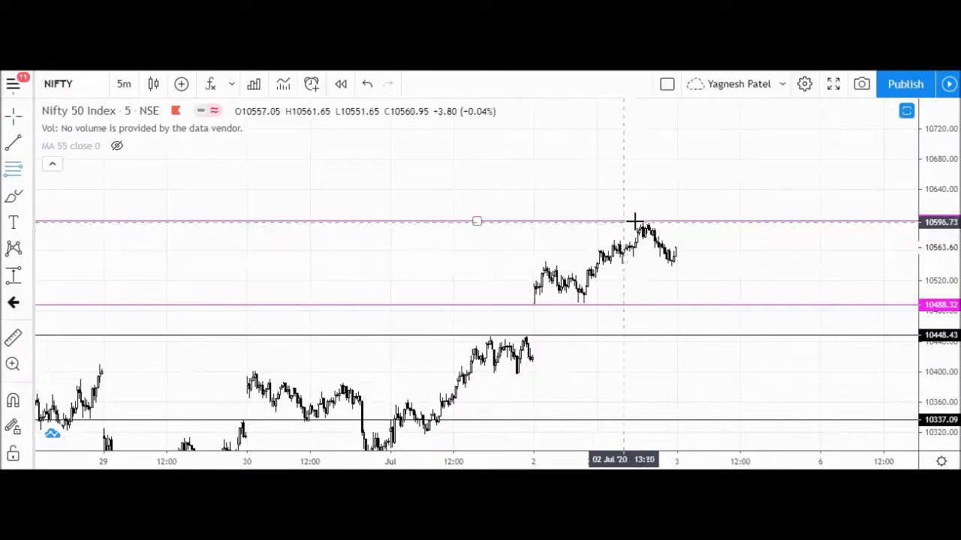
click(638, 221)
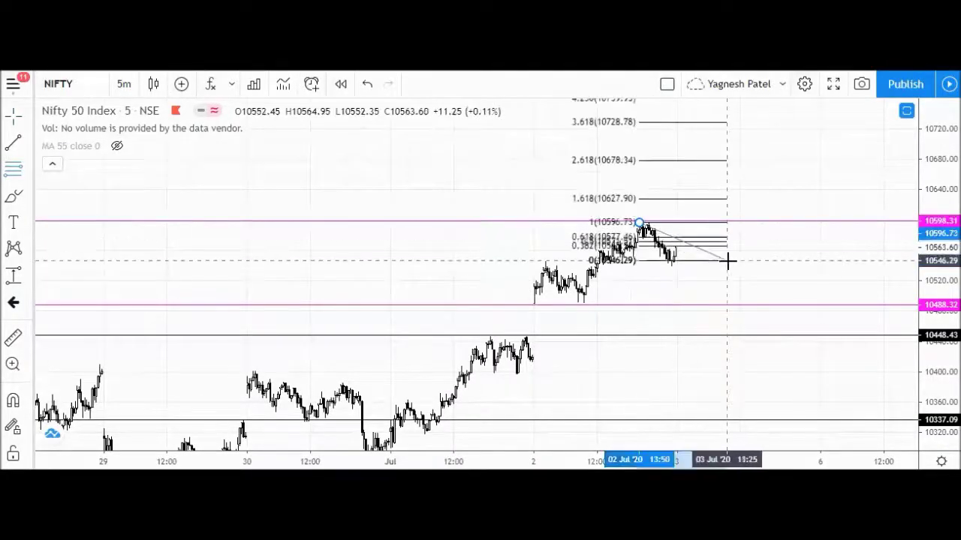
click(707, 234)
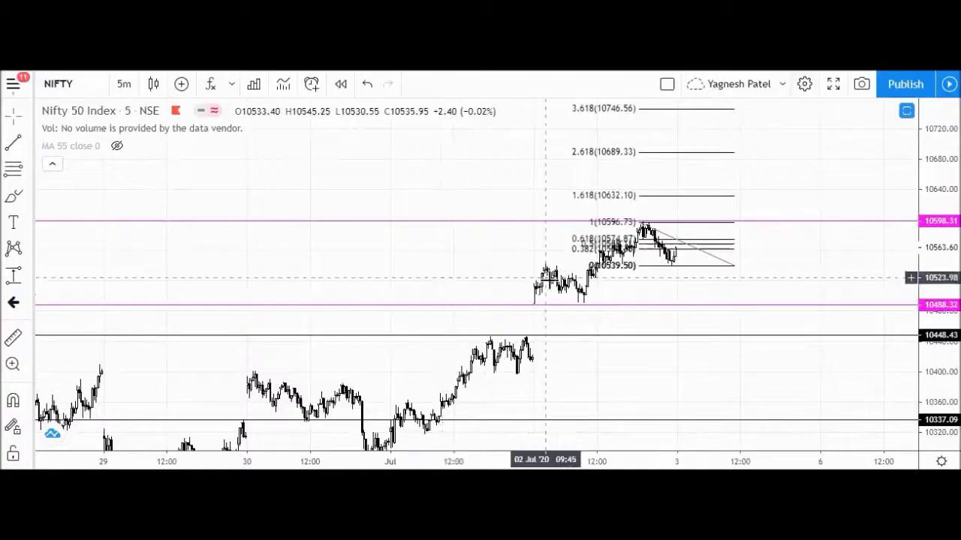
scroll(553, 292, down, 4)
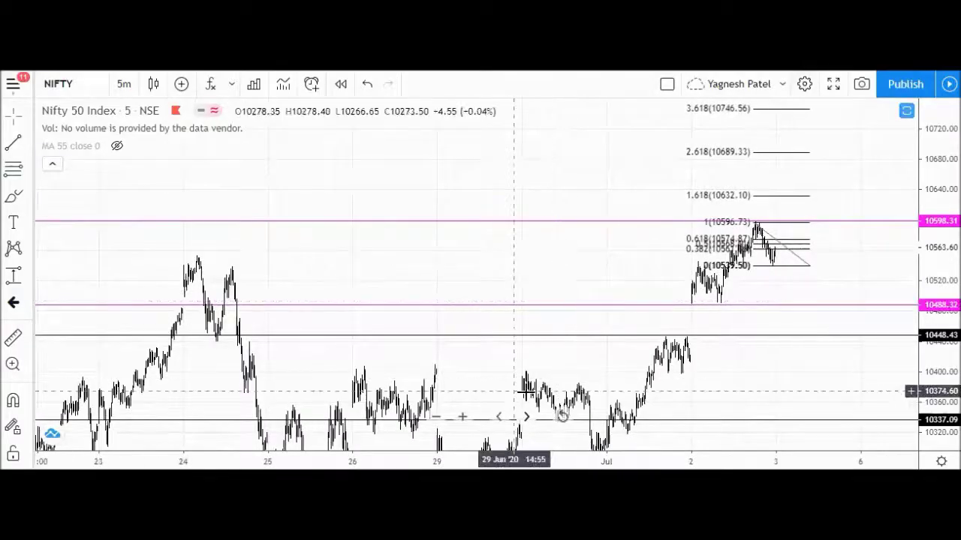
Step: Move the lowest black horizontal line above the 2 July high to 10647.49 and delete the Fibonacci retracement
drag(593, 418, 635, 184)
click(780, 243)
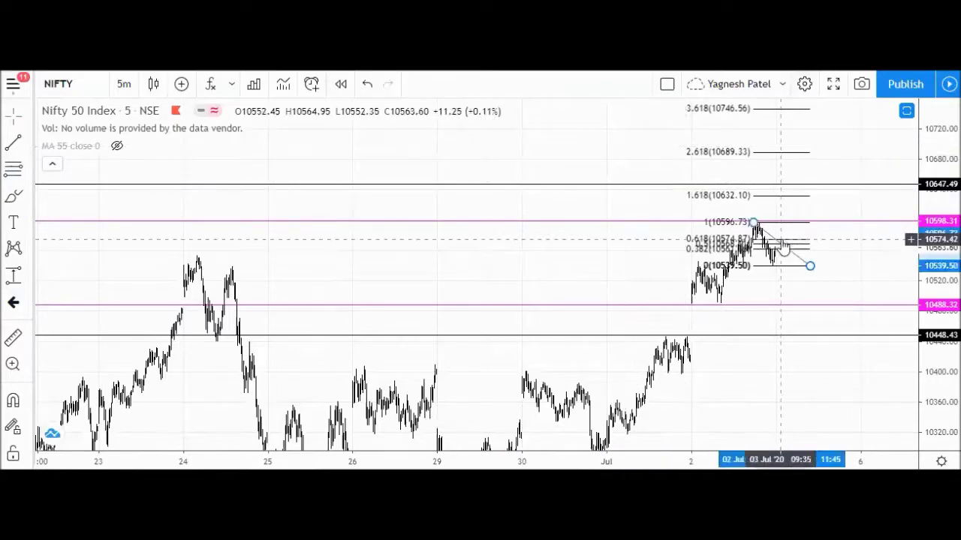
key(Delete)
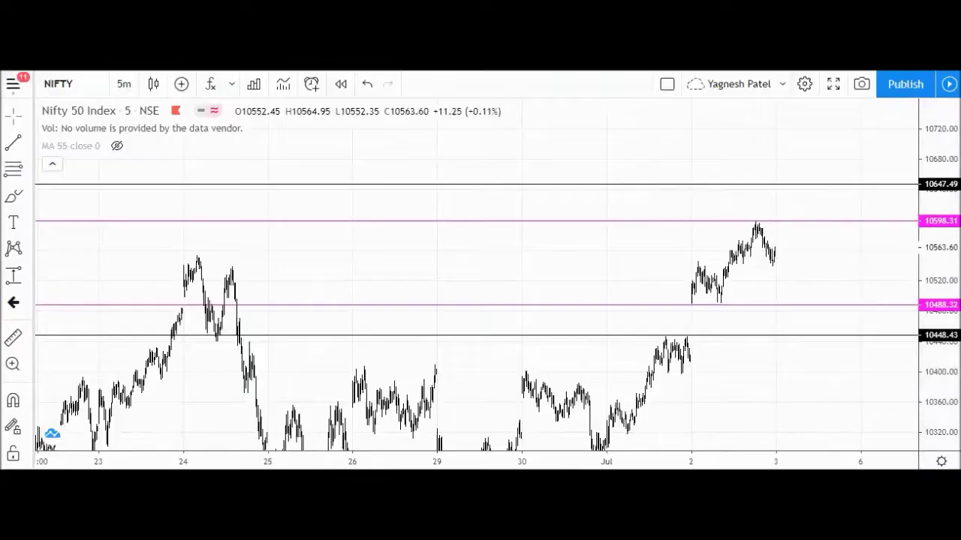
Step: Review the updated NIFTY levels and switch the chart symbol to BANKNIFTY
scroll(793, 345, up, 5)
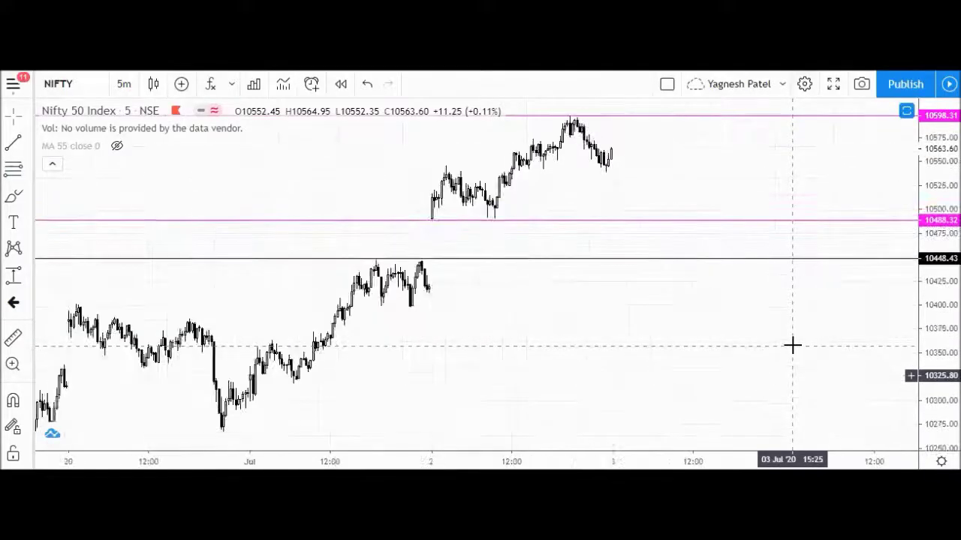
scroll(792, 345, down, 2)
scroll(793, 345, up, 2)
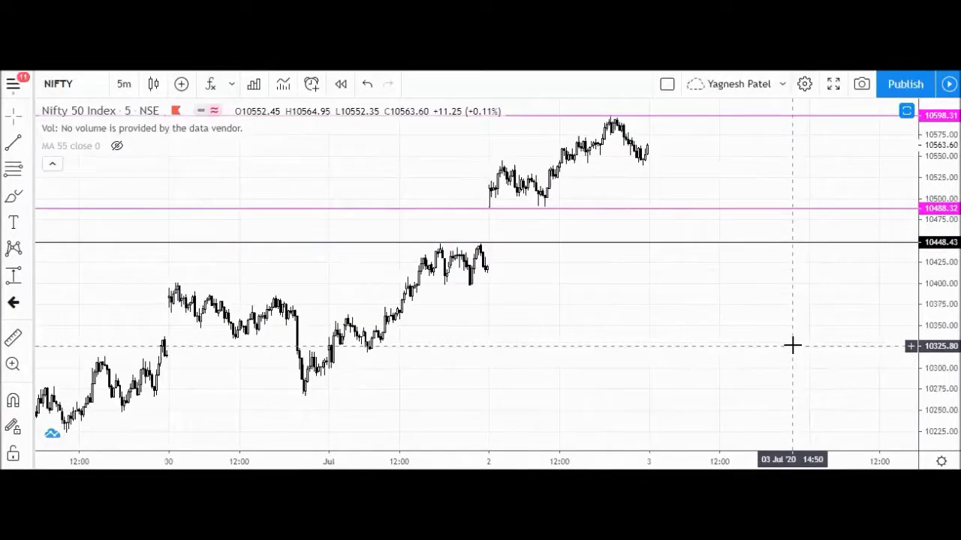
scroll(792, 345, down, 2)
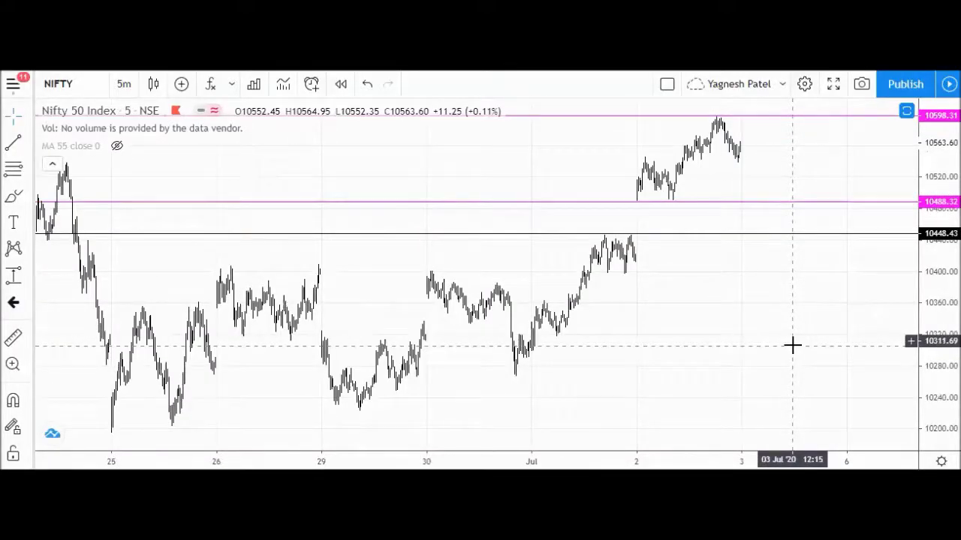
drag(938, 178, 860, 277)
text(BANKN)
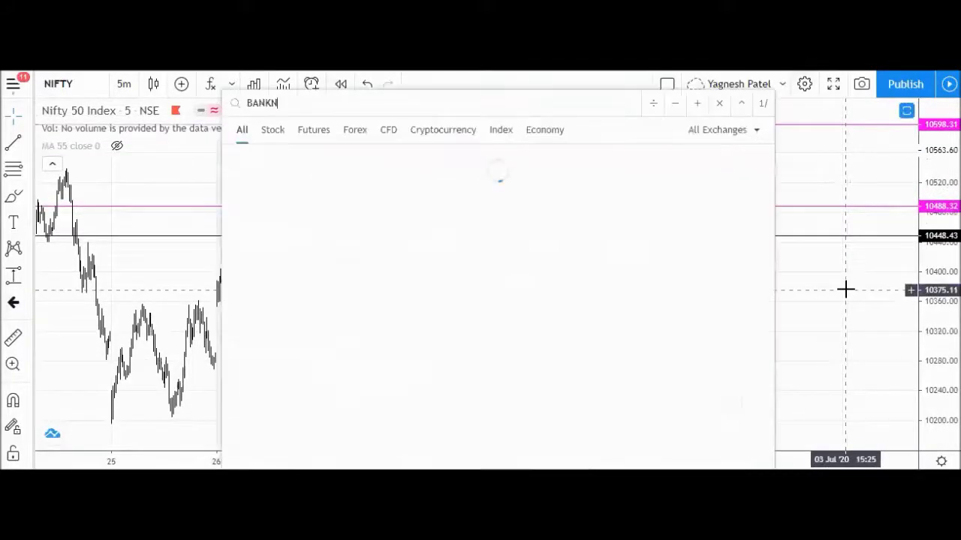
key(Return)
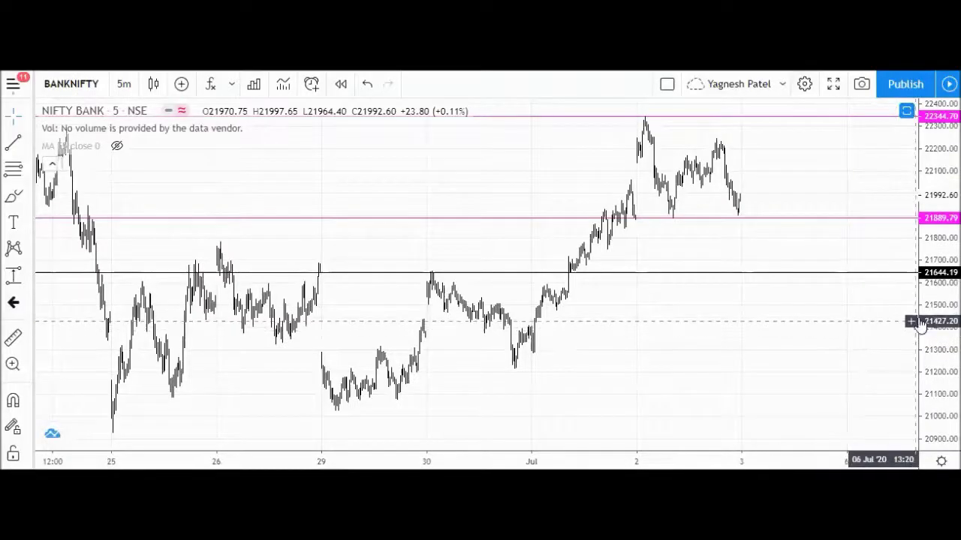
Step: Check the BANKNIFTY levels on the 5-minute chart and change the chart interval to 1 day
drag(938, 215, 938, 249)
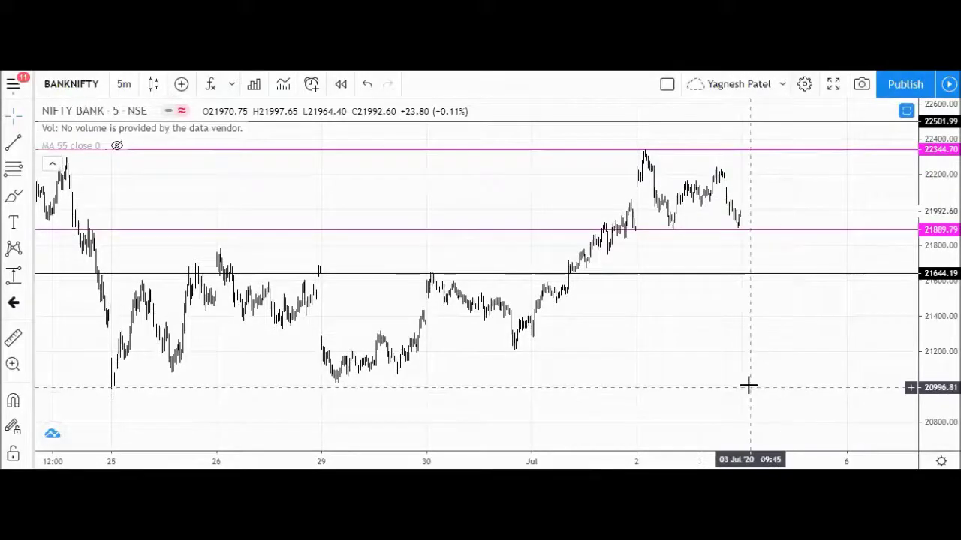
key(alt+r)
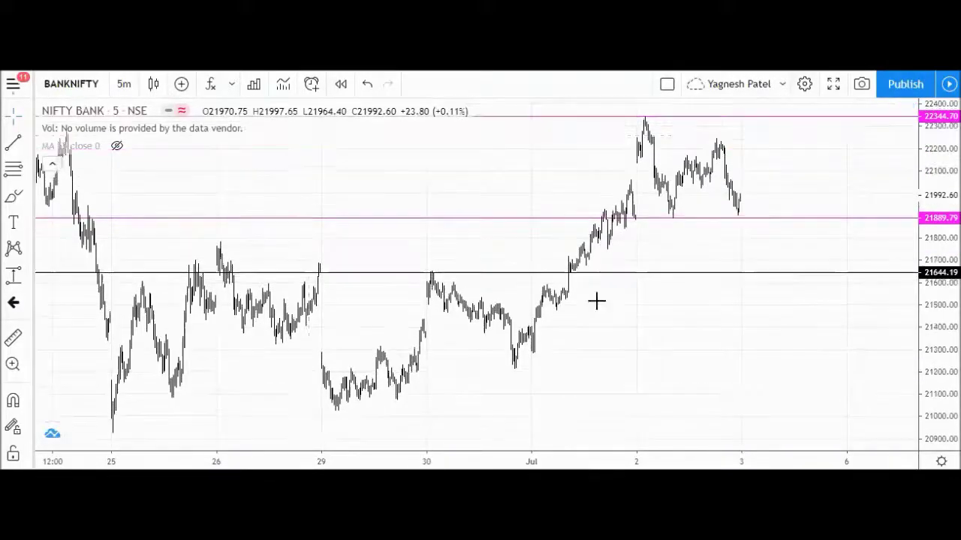
click(123, 84)
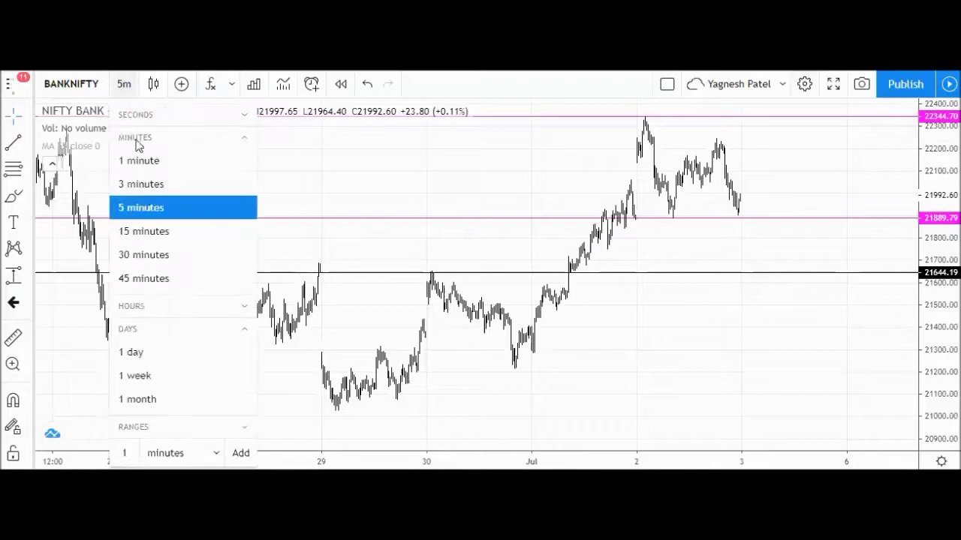
click(132, 352)
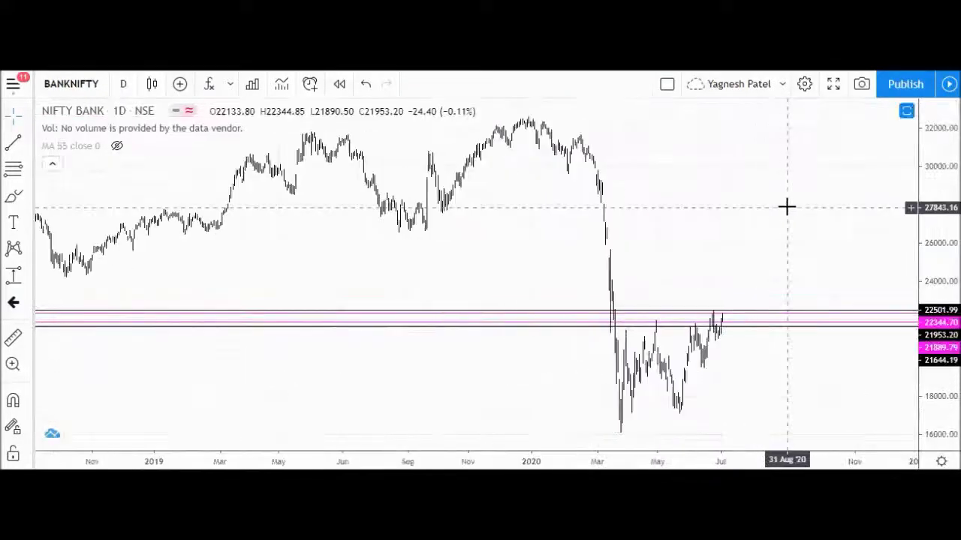
Step: Examine BANKNIFTY's daily price history back through 2019, focusing on the move that begins in July 2019
scroll(787, 207, up, 3)
drag(497, 226, 645, 230)
scroll(643, 230, up, 2)
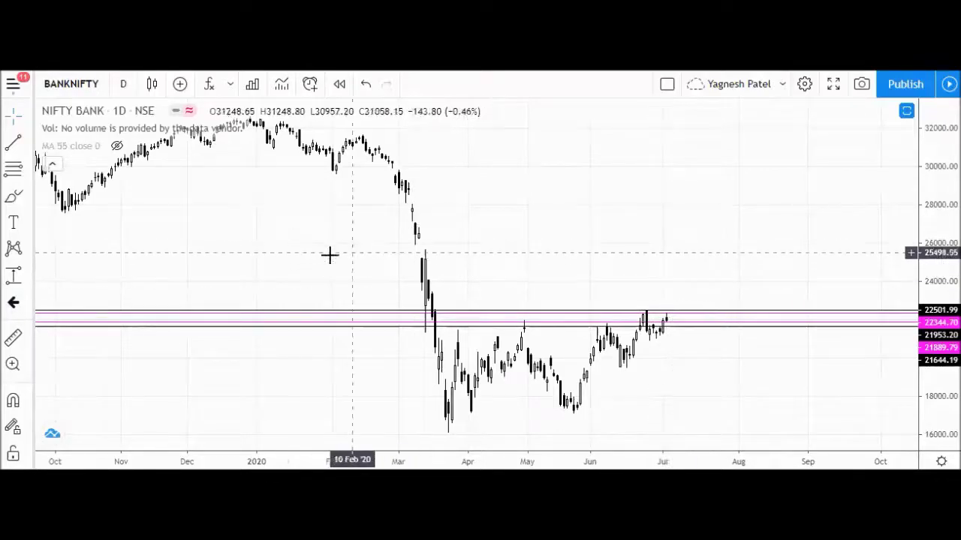
scroll(329, 255, left, 10)
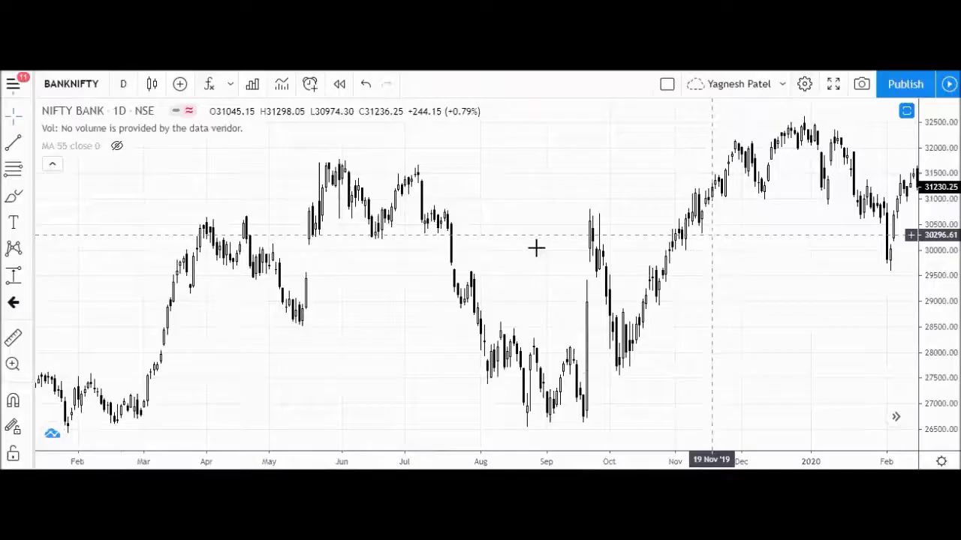
scroll(558, 270, left, 10)
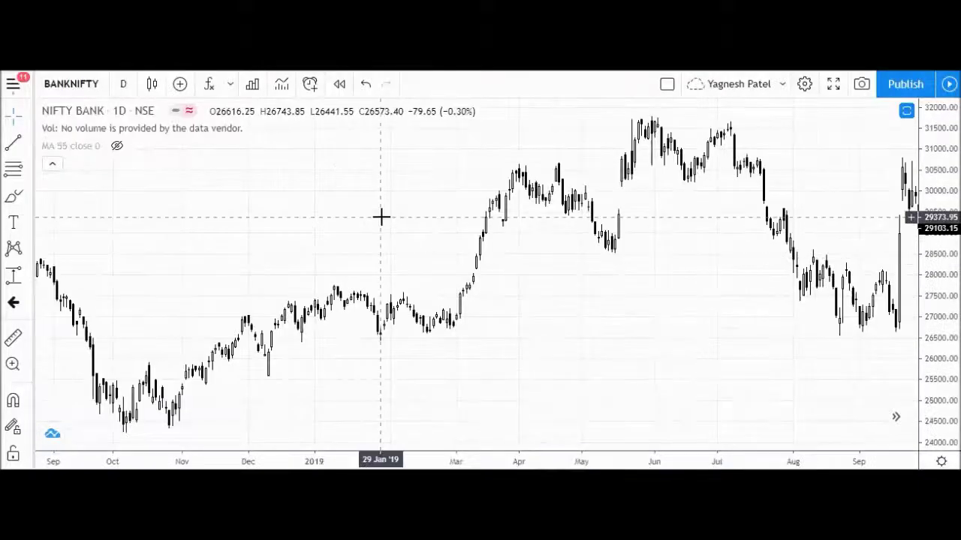
drag(701, 232, 568, 241)
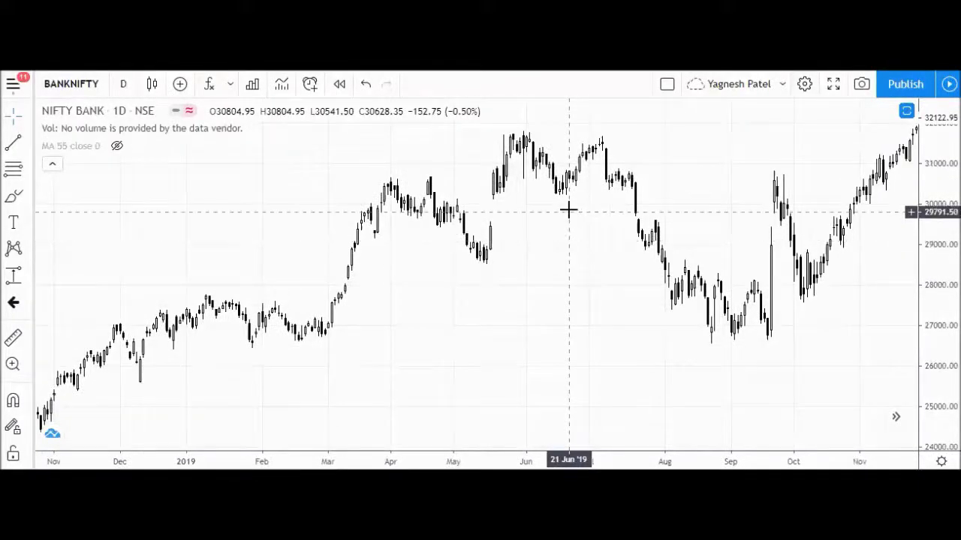
scroll(622, 180, up, 1)
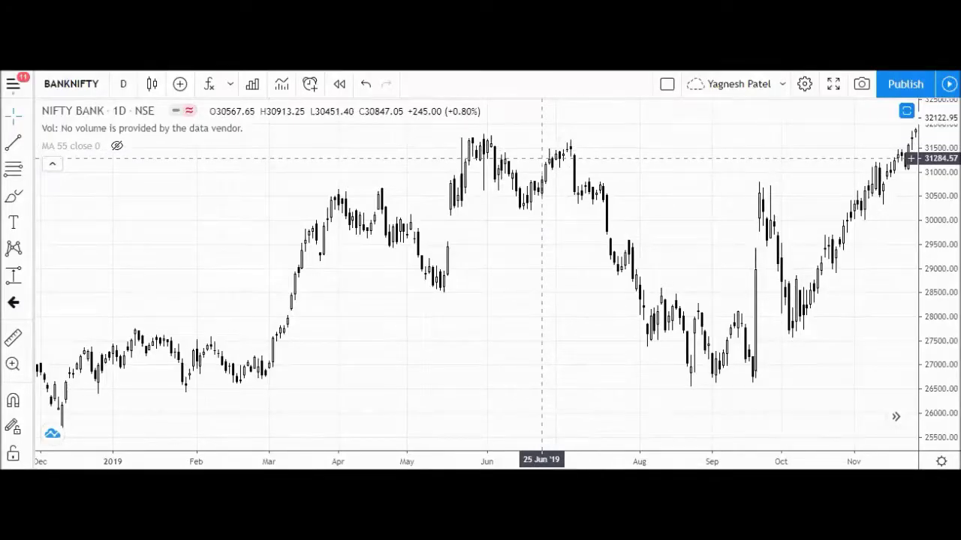
Step: Trace the decline from the early July 2019 high in freehand, clear the marks, and measure the fall to the September low
drag(579, 132, 568, 131)
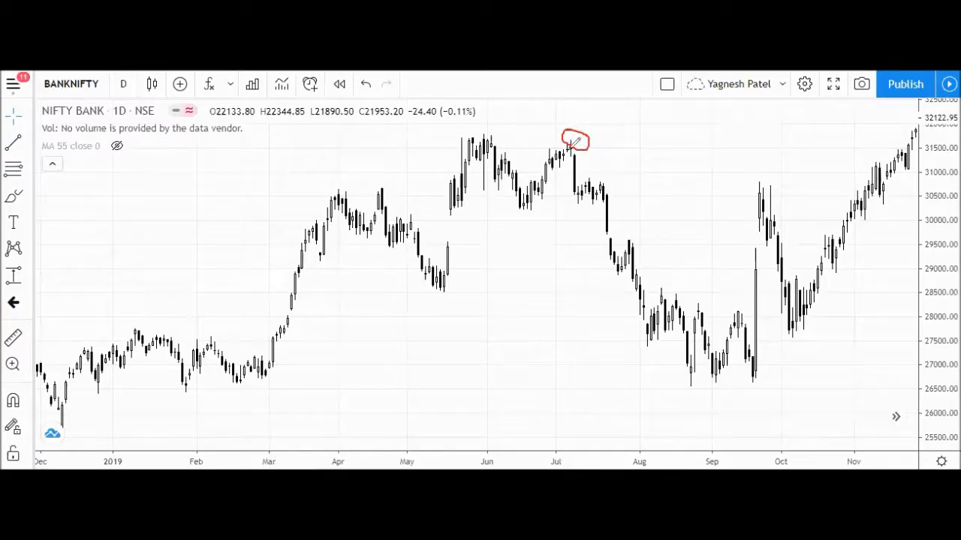
mouse_move(580, 145)
mouse_down()
mouse_move(651, 324)
mouse_move(698, 383)
mouse_up()
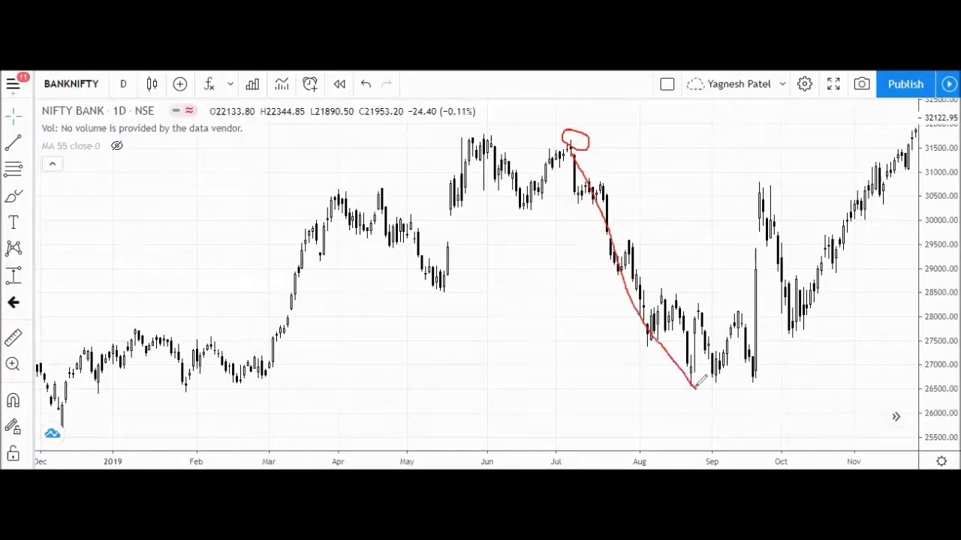
key(e)
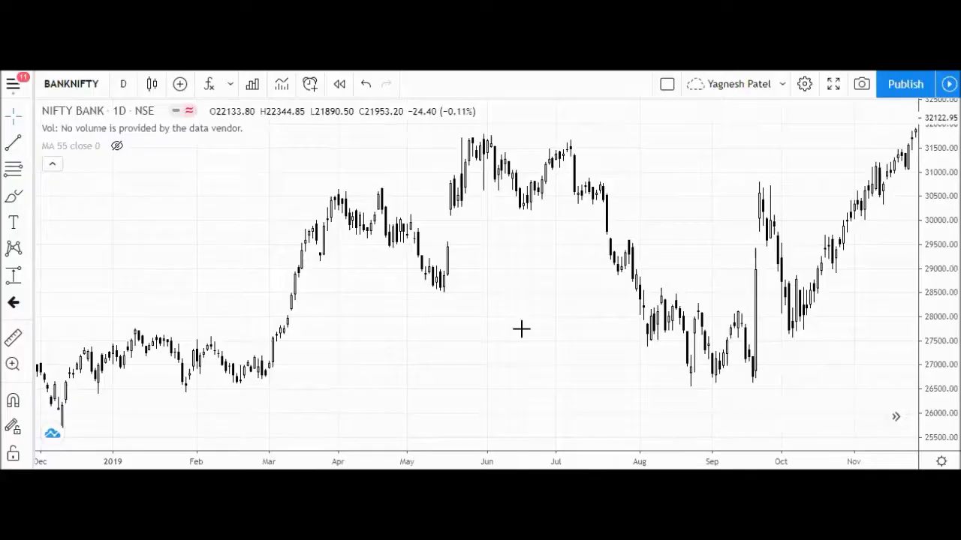
shift+click(567, 147)
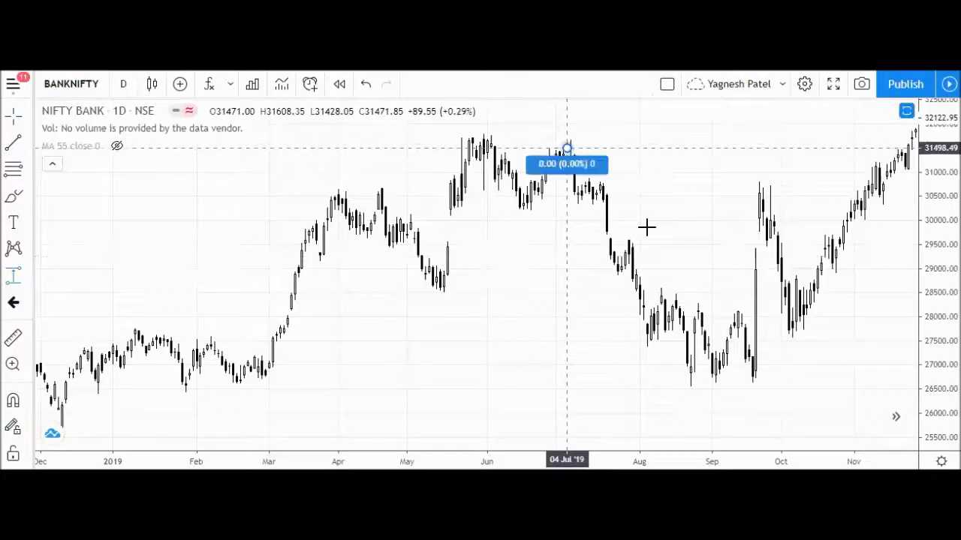
click(748, 376)
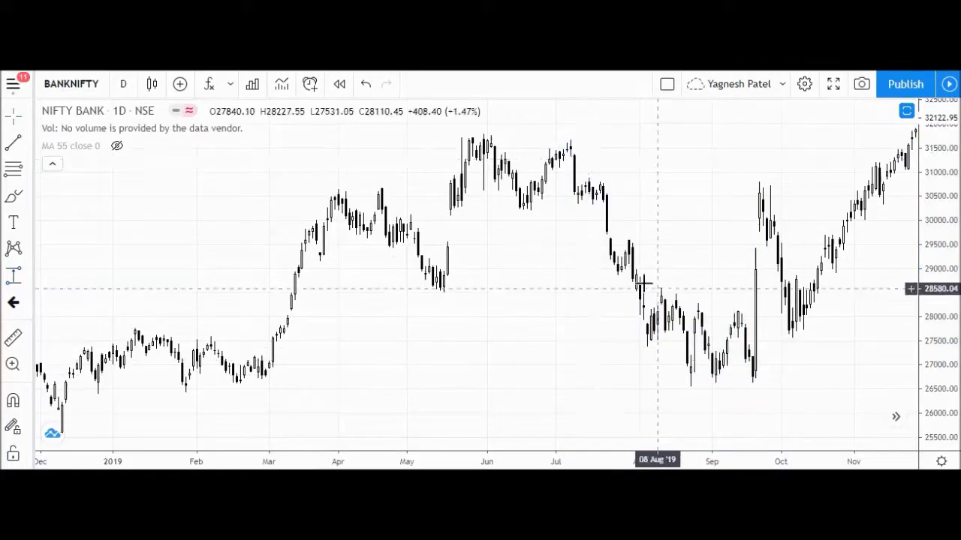
Step: Examine BANKNIFTY's daily price history for 2018, focusing on the July to August move
scroll(234, 229, down, 1)
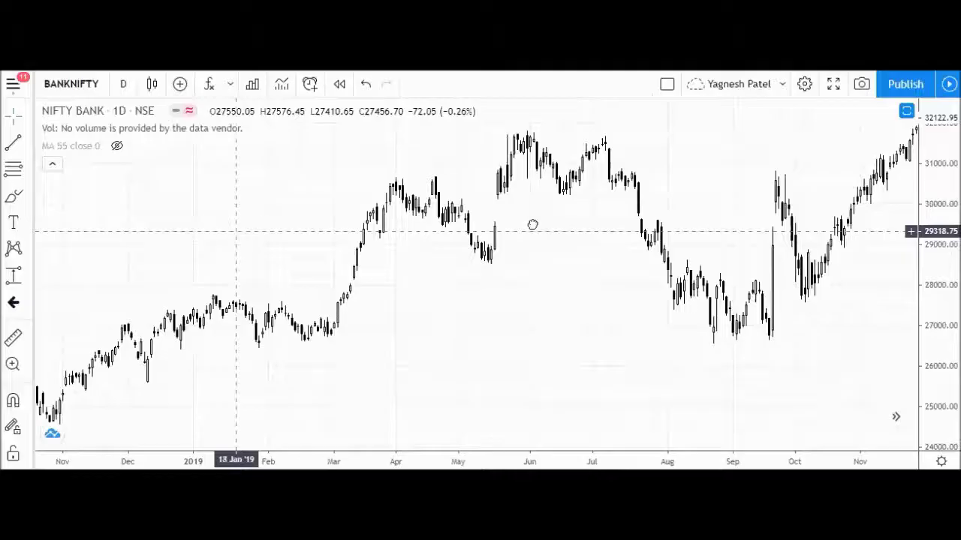
scroll(275, 217, down, 2)
drag(200, 211, 469, 202)
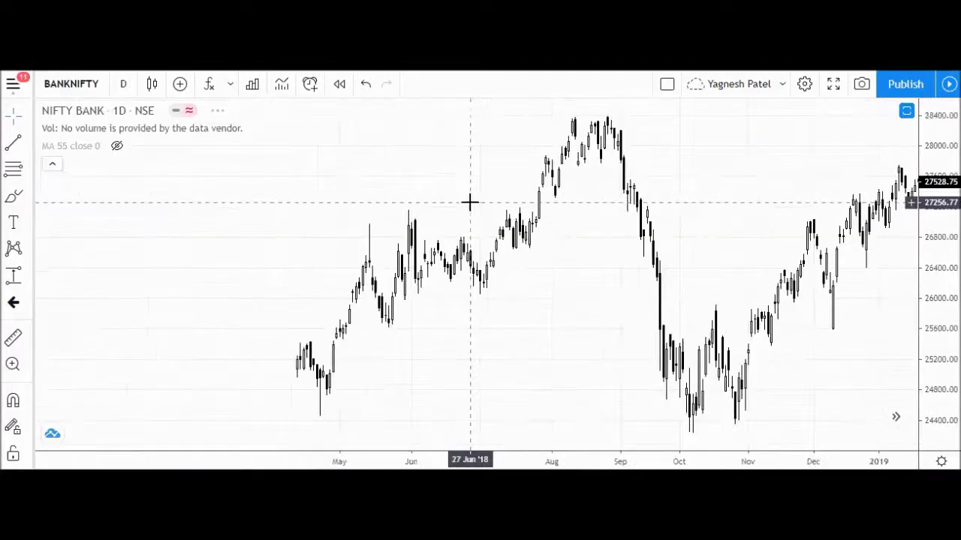
scroll(469, 202, down, 2)
mouse_move(368, 196)
mouse_down()
mouse_move(498, 206)
mouse_move(360, 199)
mouse_up()
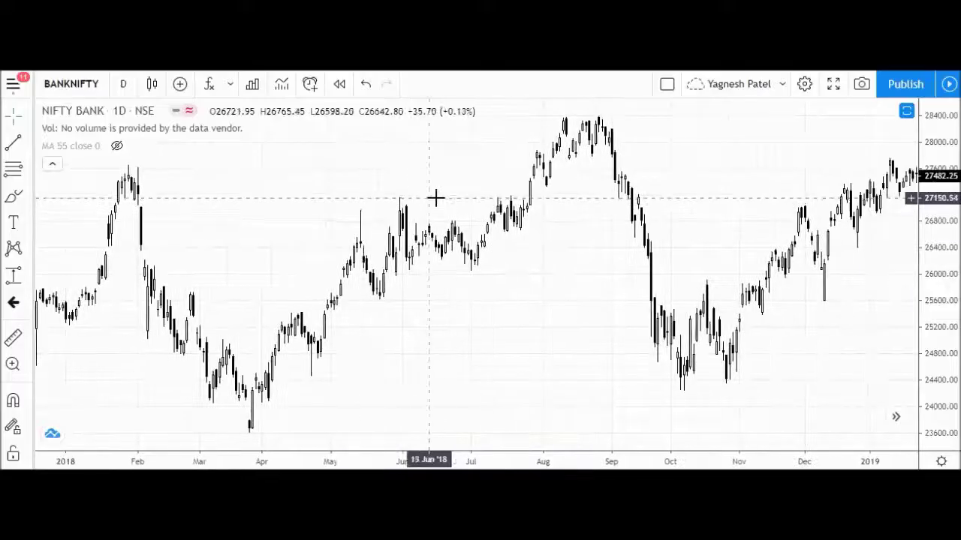
scroll(437, 268, up, 2)
drag(438, 268, 476, 275)
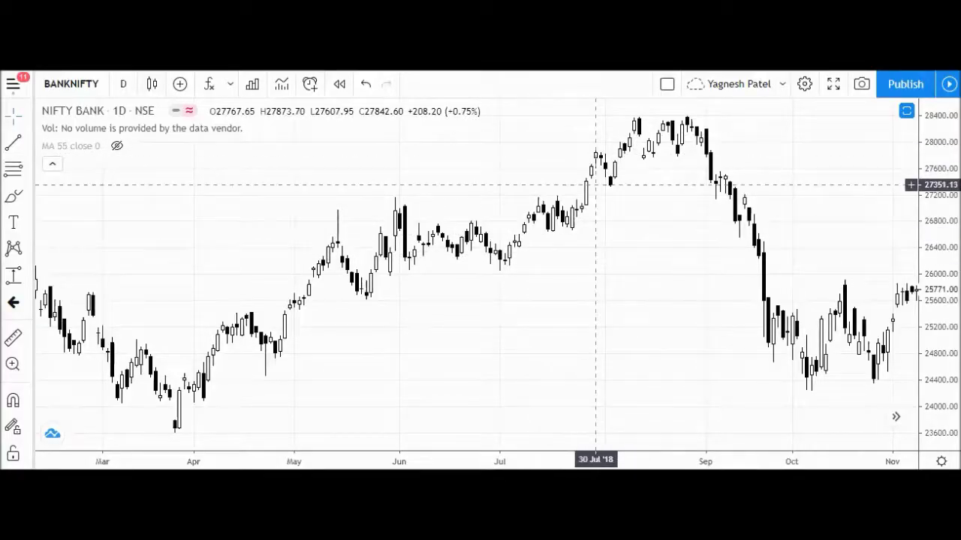
Step: Trace the rally from the early July 2018 low in freehand, undo the mark, and measure the rise to the late August high
mouse_move(507, 263)
mouse_down()
mouse_move(643, 123)
mouse_move(686, 114)
mouse_up()
key(ctrl+z)
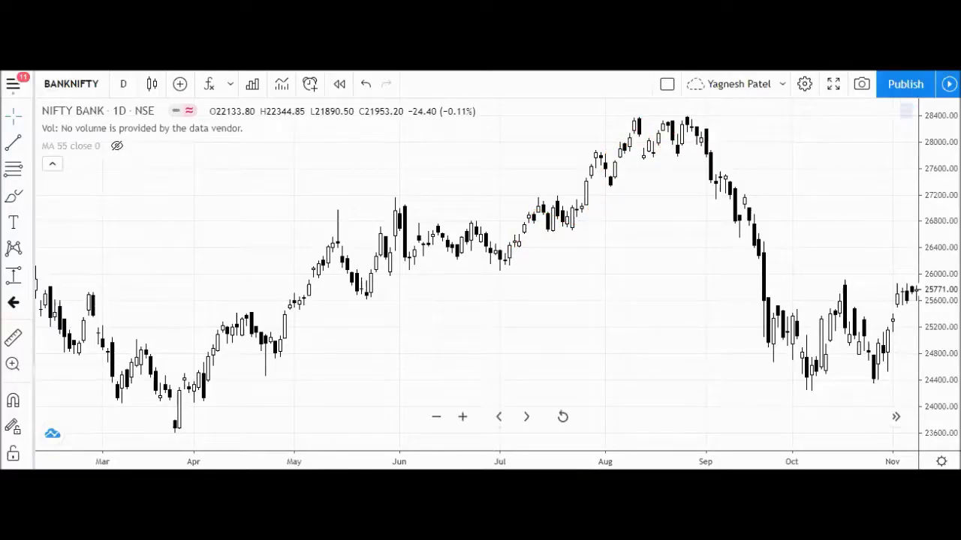
shift+click(506, 265)
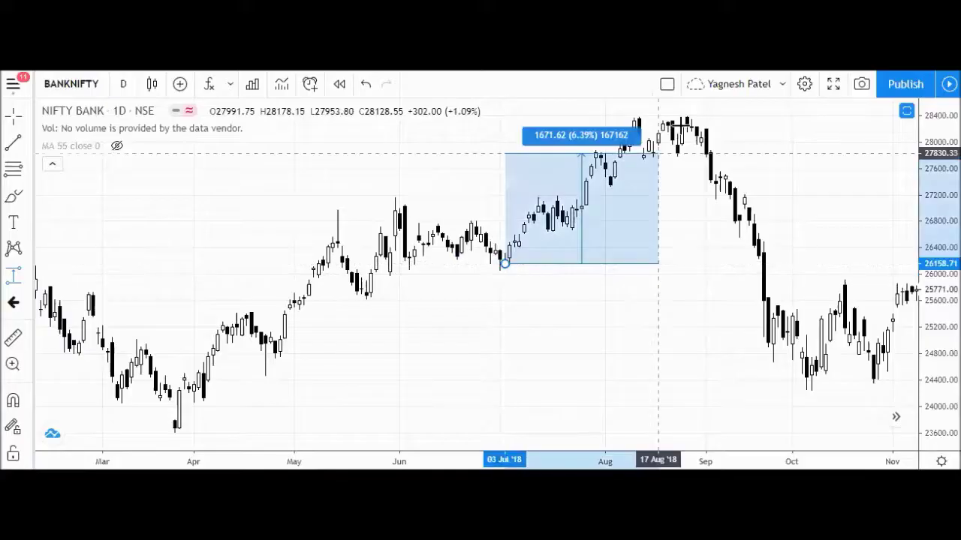
click(692, 116)
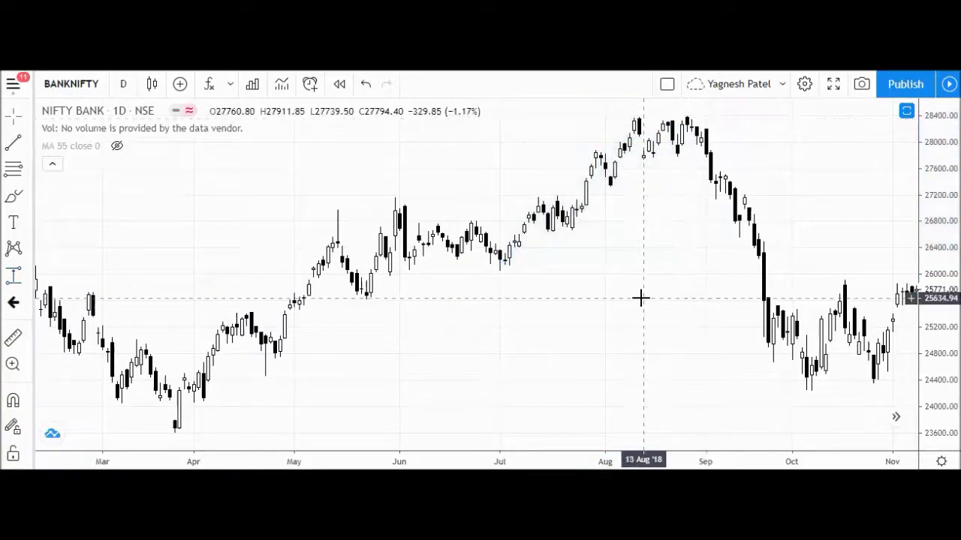
Step: Examine BANKNIFTY's daily price history for 2017, focusing on the July to early August move
scroll(517, 288, down, 3)
drag(300, 234, 755, 193)
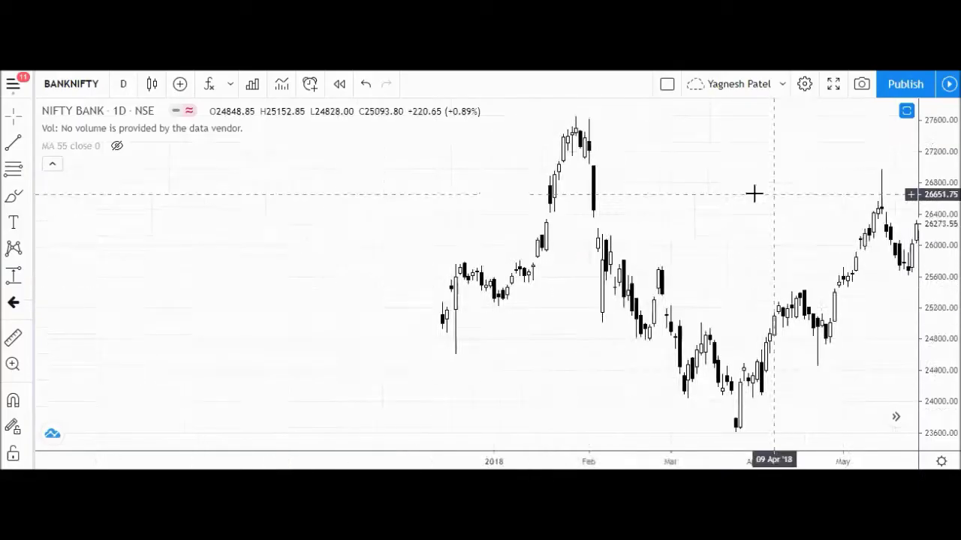
drag(278, 199, 571, 174)
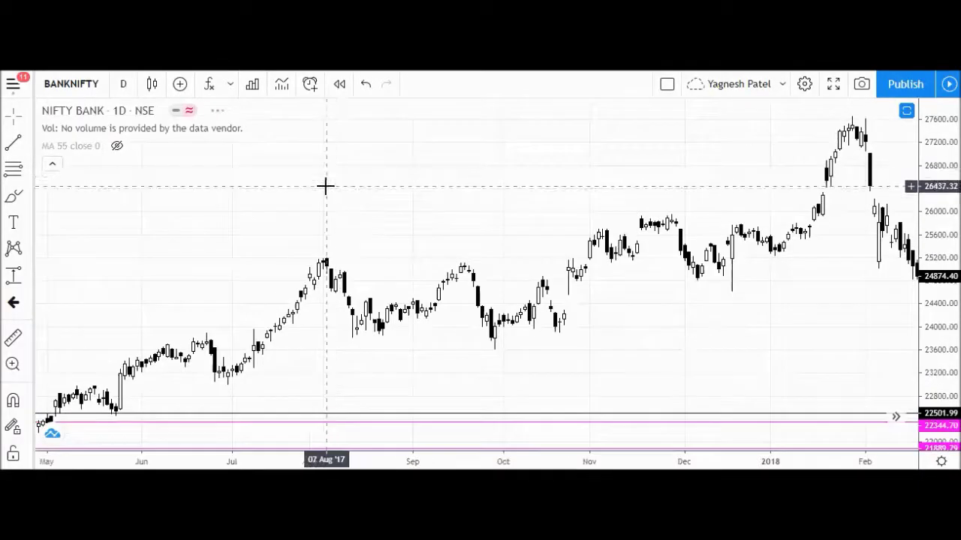
drag(323, 186, 680, 186)
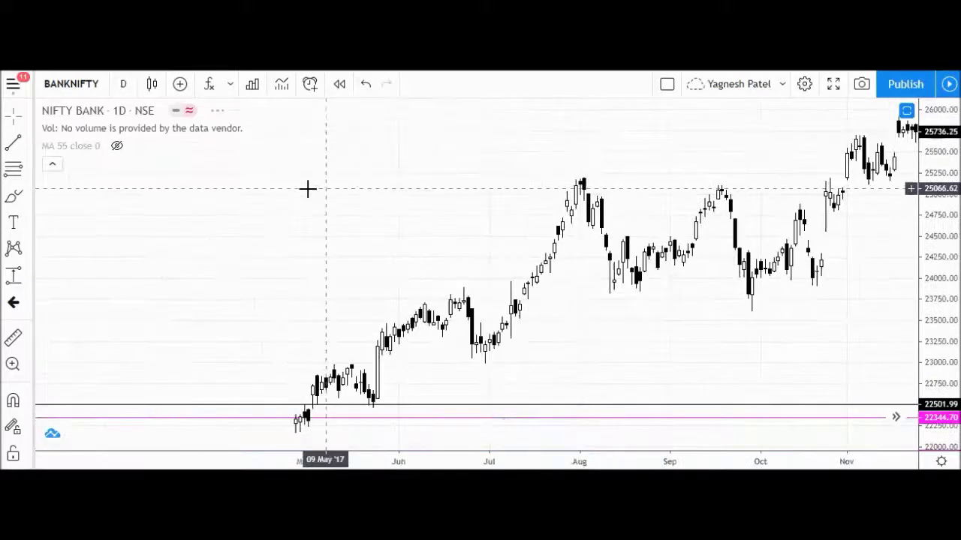
drag(375, 180, 444, 180)
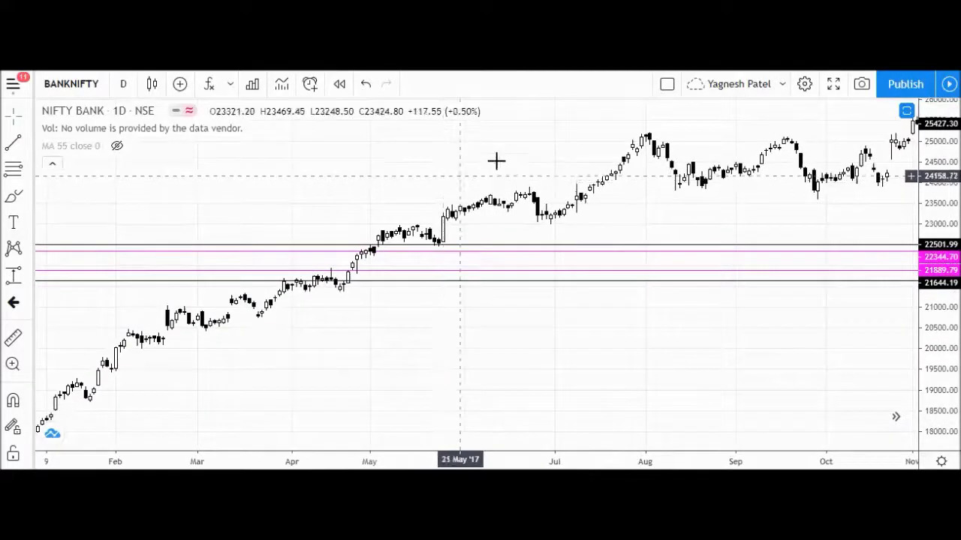
drag(495, 160, 352, 203)
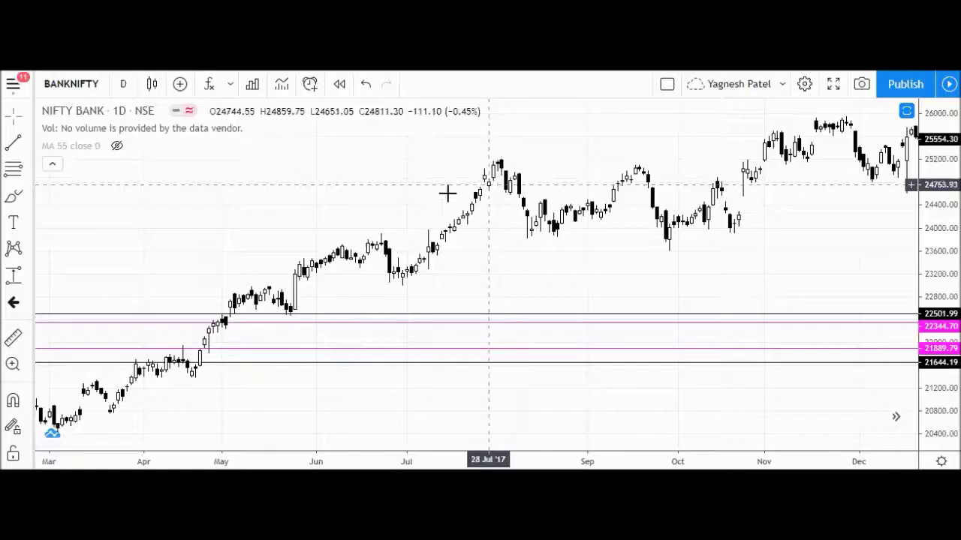
drag(408, 210, 328, 197)
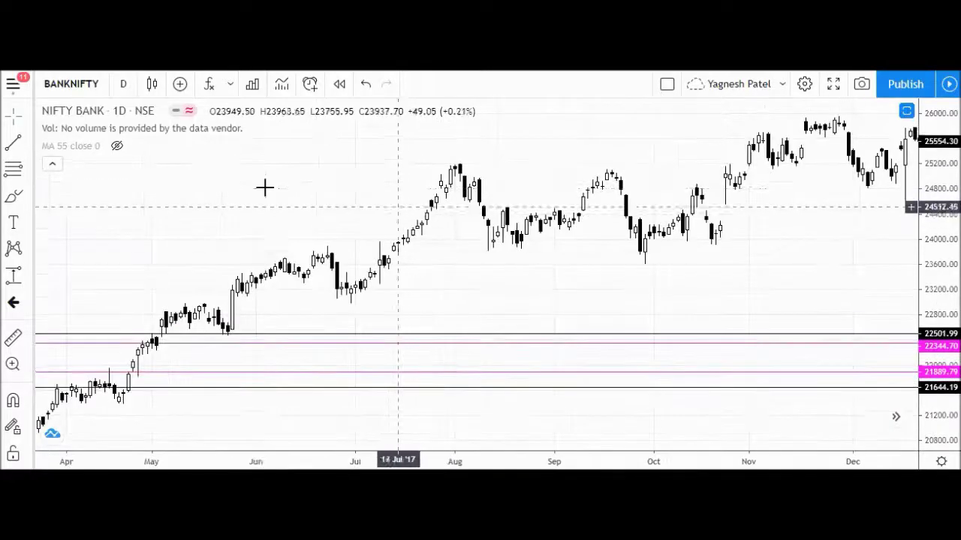
drag(407, 203, 536, 212)
scroll(489, 242, up, 4)
scroll(343, 302, up, 2)
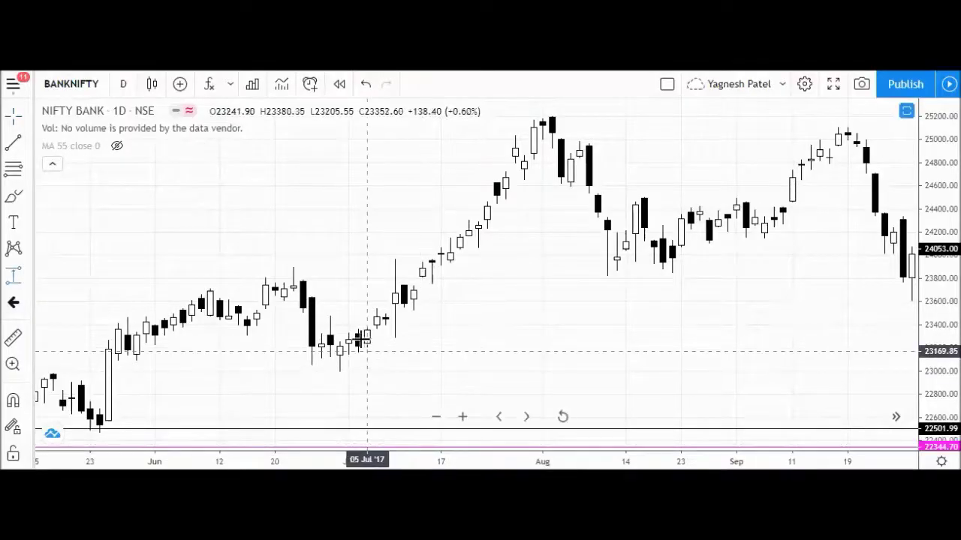
Step: Measure BANKNIFTY's rise from the 4 July 2017 candle to the early August 2017 high, and clear the measurement
shift+click(358, 335)
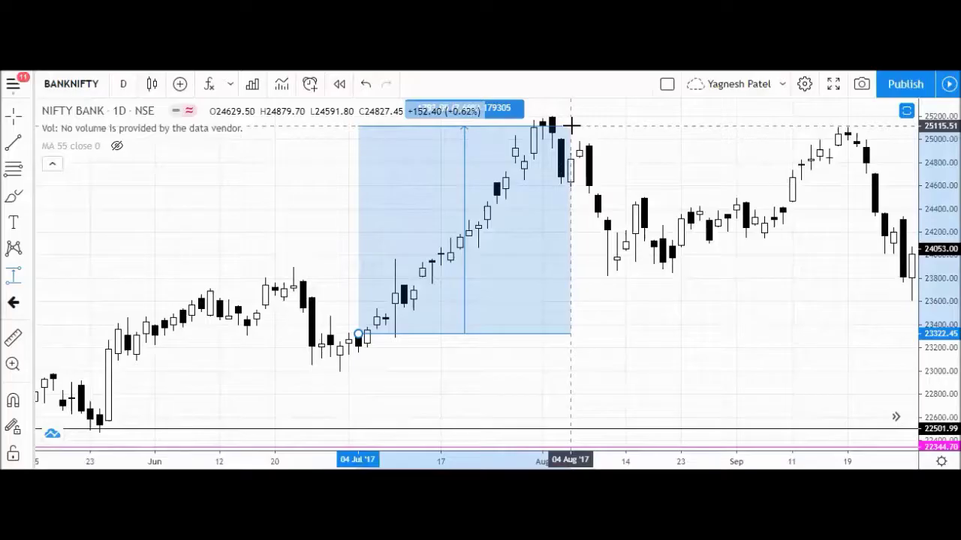
click(570, 120)
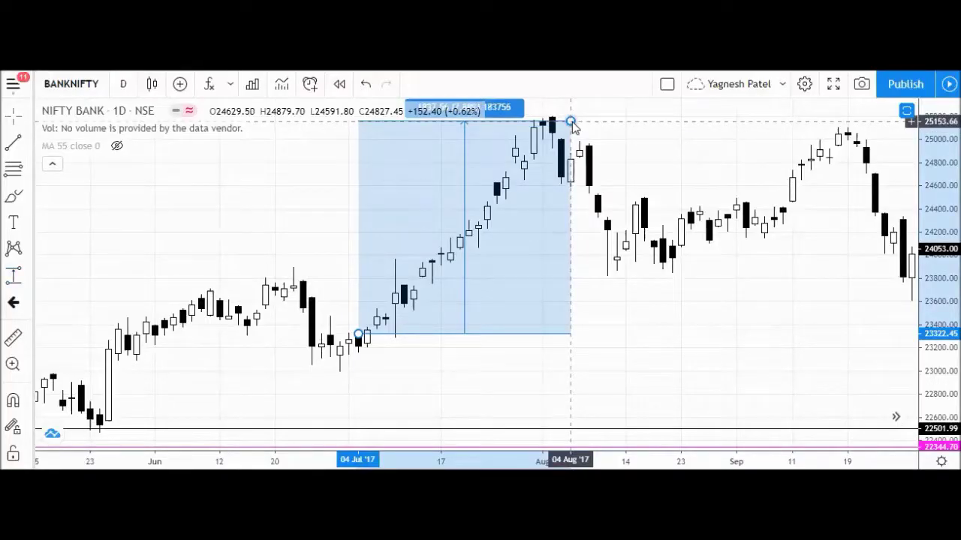
click(571, 126)
Step: Review BANKNIFTY's daily price history from August 2017 through mid-2019 and return to the latest July 2020 candles
scroll(680, 225, down, 3)
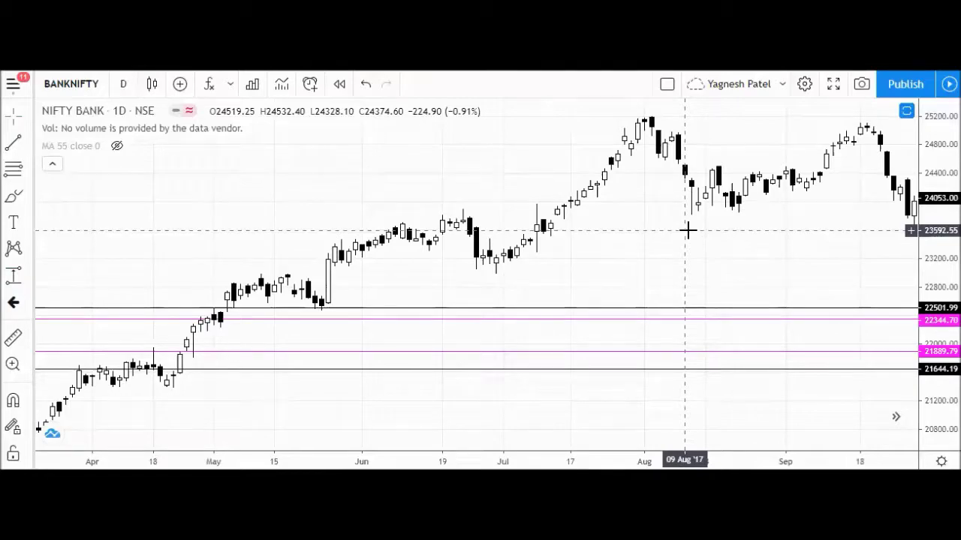
drag(787, 242, 418, 223)
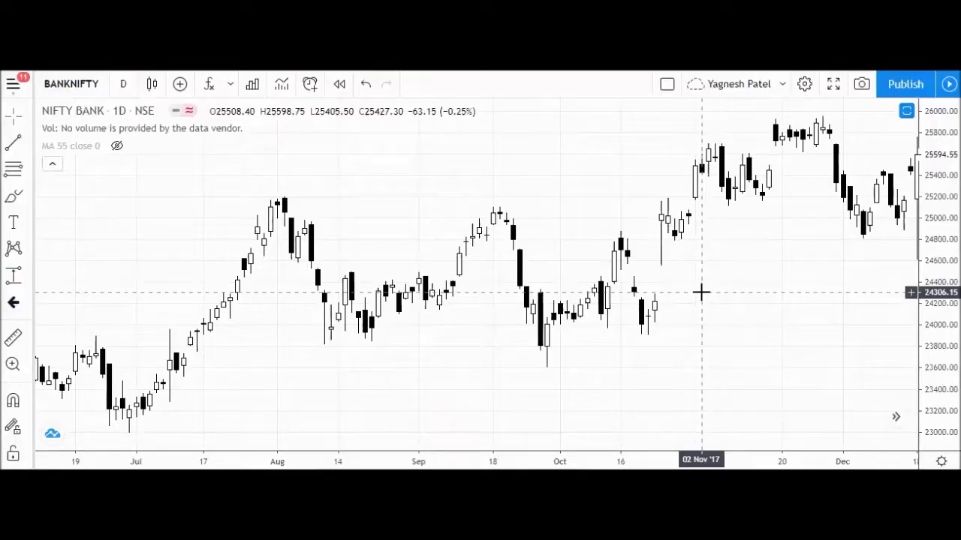
scroll(728, 290, down, 2)
drag(757, 289, 390, 285)
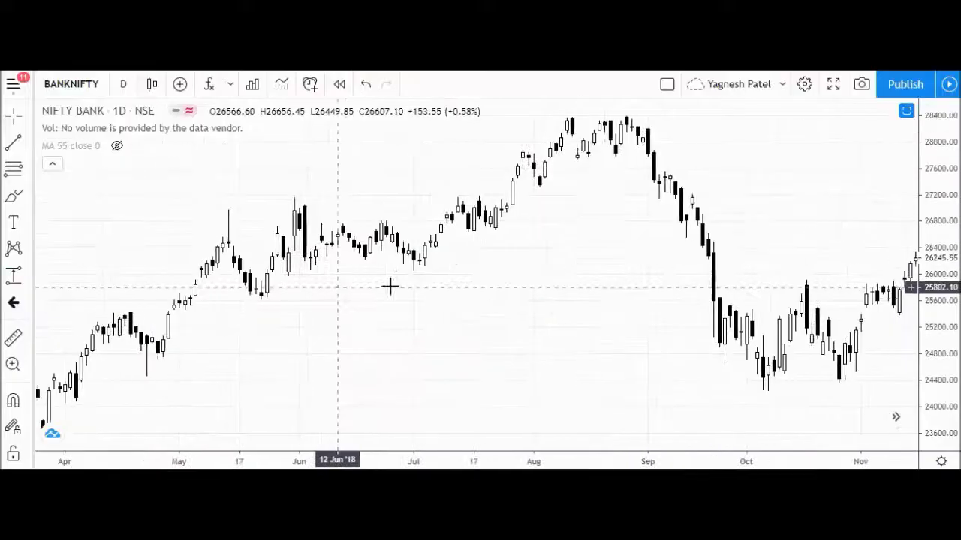
drag(747, 222, 527, 226)
drag(848, 218, 253, 212)
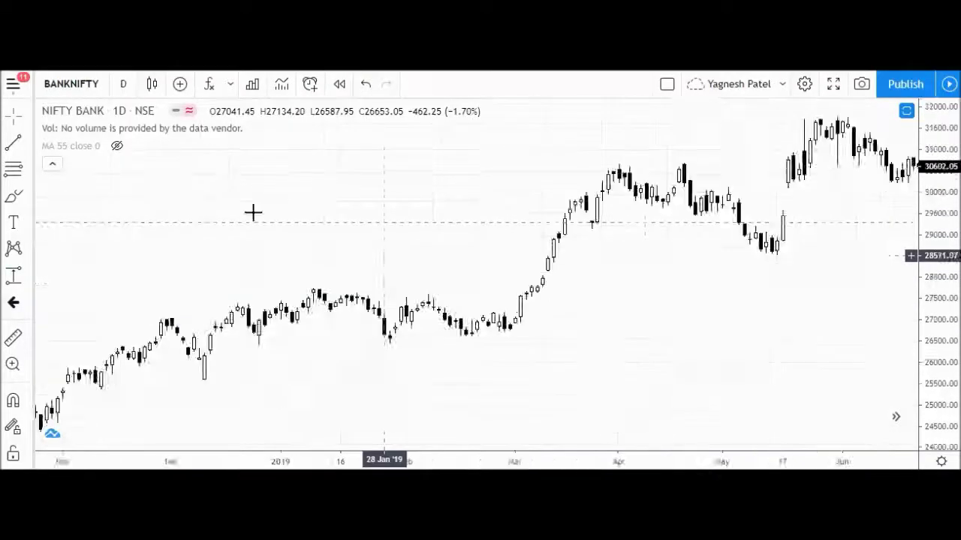
drag(934, 285, 760, 285)
click(895, 417)
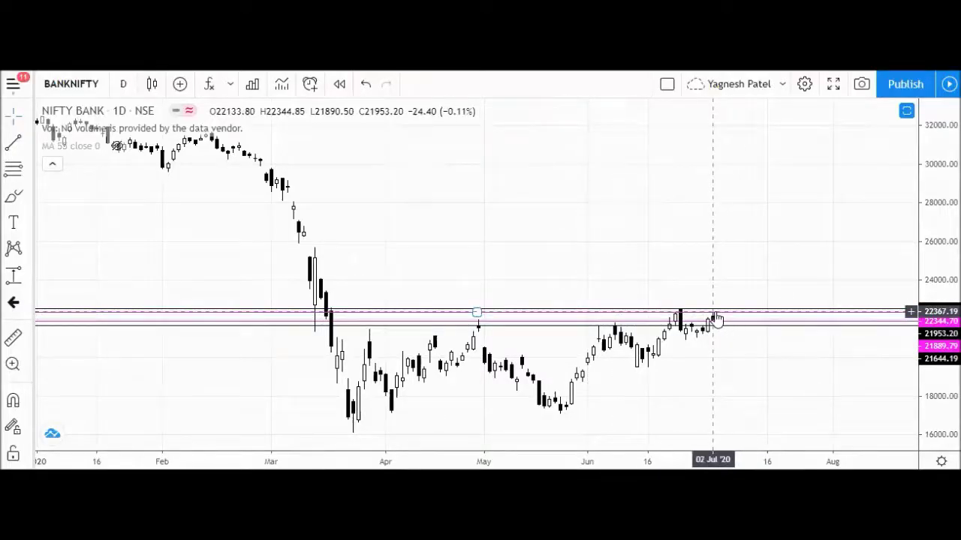
drag(714, 311, 715, 315)
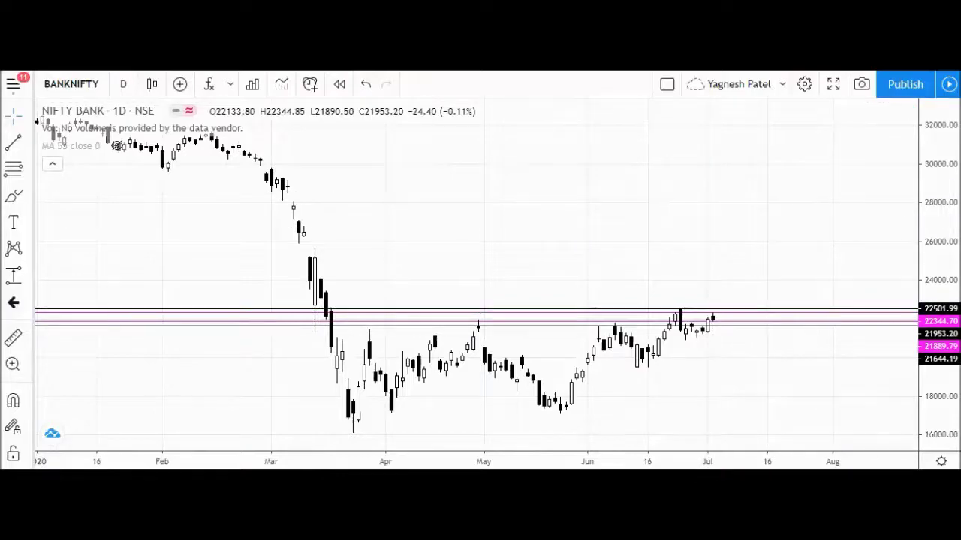